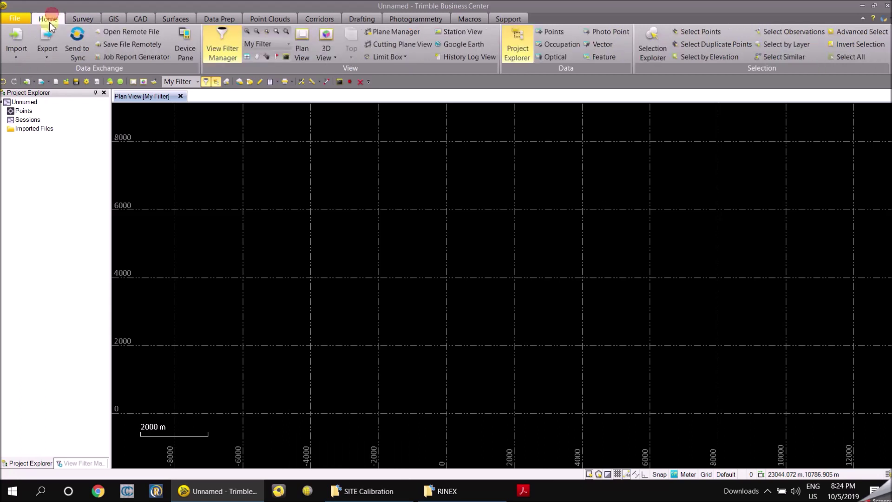
Step: Import all the ephemeris and RINEX observation files from the RINEX folder, PP 1303a.13N through PP6303d.13O
click(17, 40)
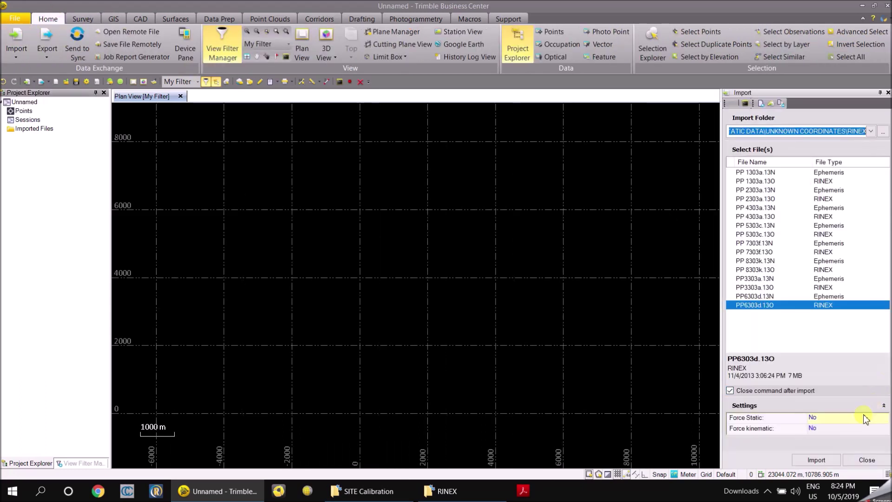
shift+click(761, 175)
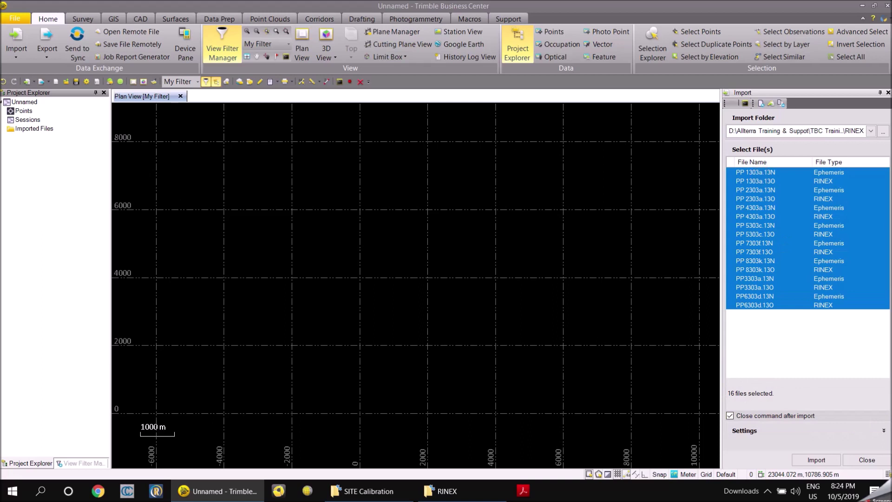
click(816, 459)
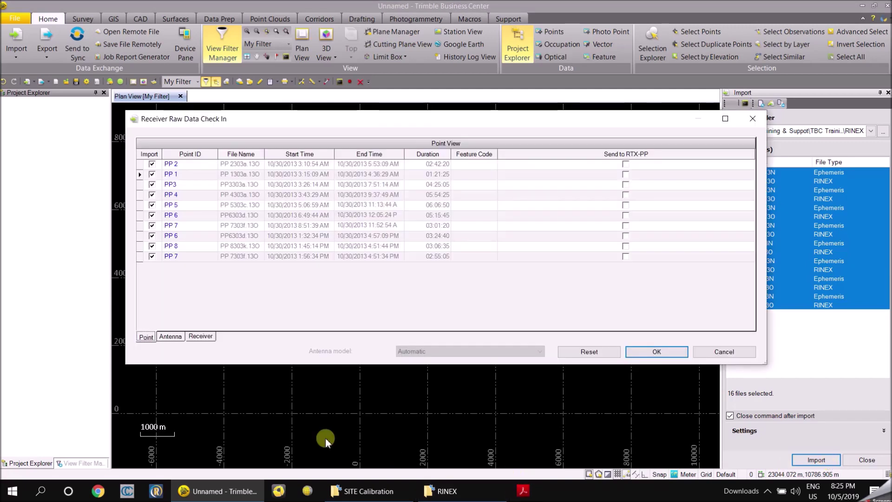
Step: Check the point, antenna and receiver data of the imported sessions, accept the raw data check-in and decline the import summary
click(173, 338)
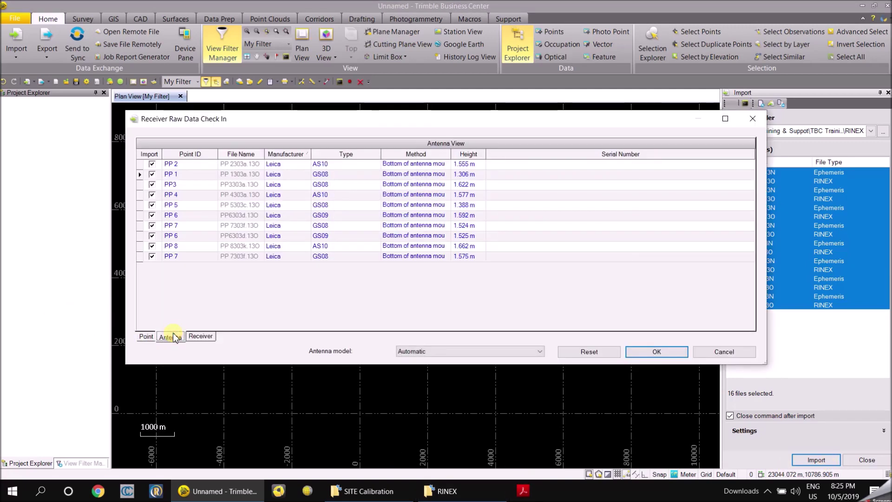
click(200, 338)
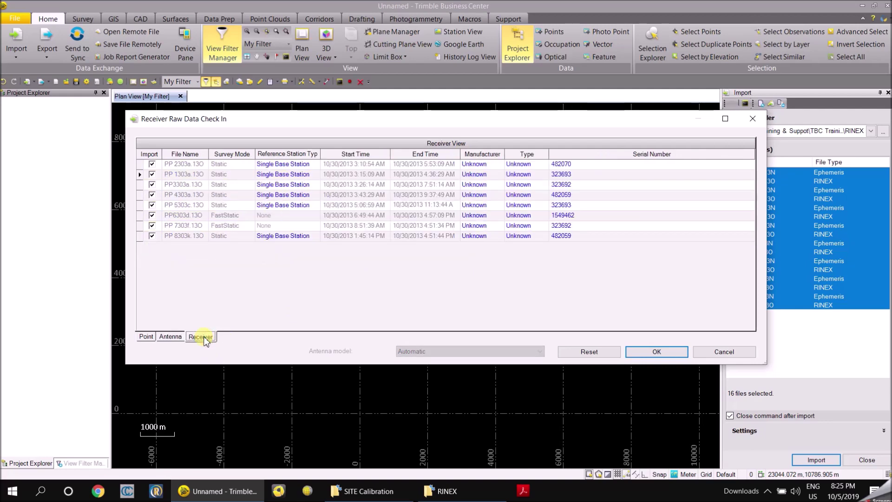
click(170, 337)
click(145, 336)
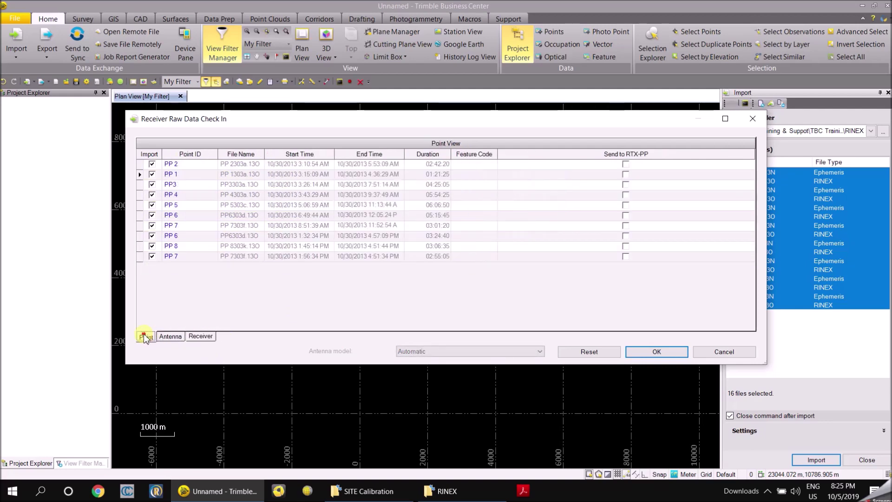
click(651, 356)
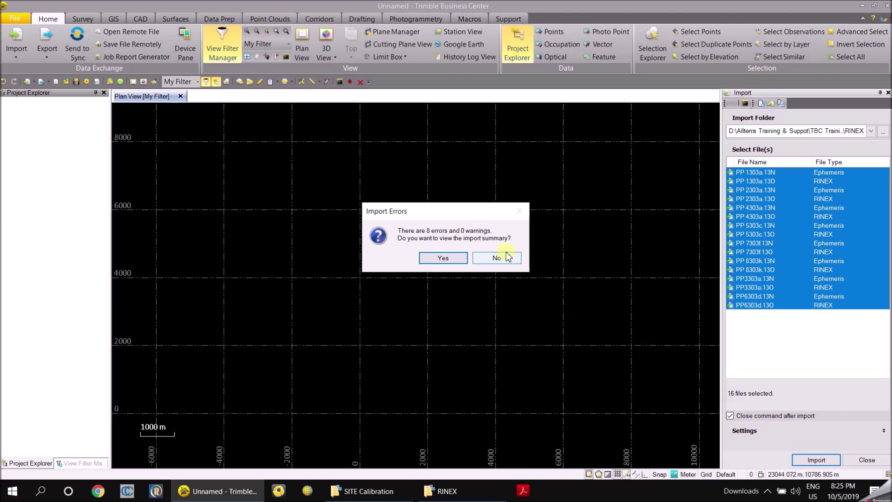
click(507, 256)
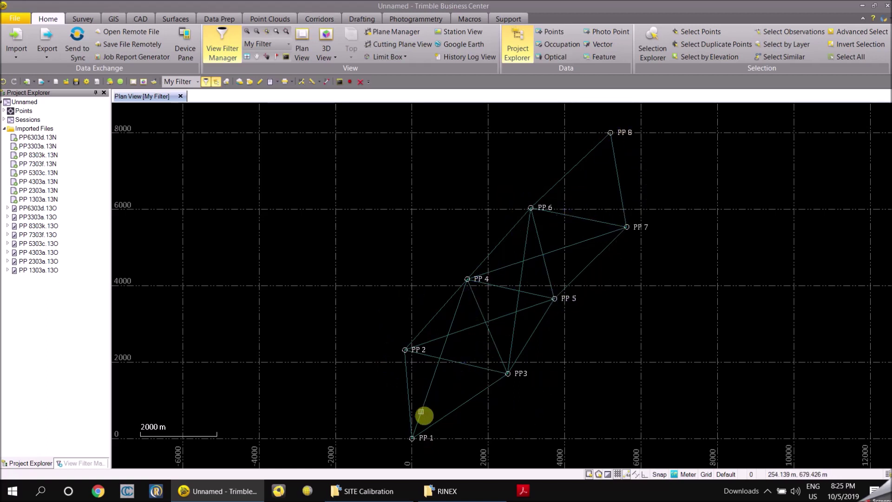
Step: Delete the baselines between PP 1 and PP 4 and between PP3 and PP 6 in the plan view
scroll(514, 305, down, 1)
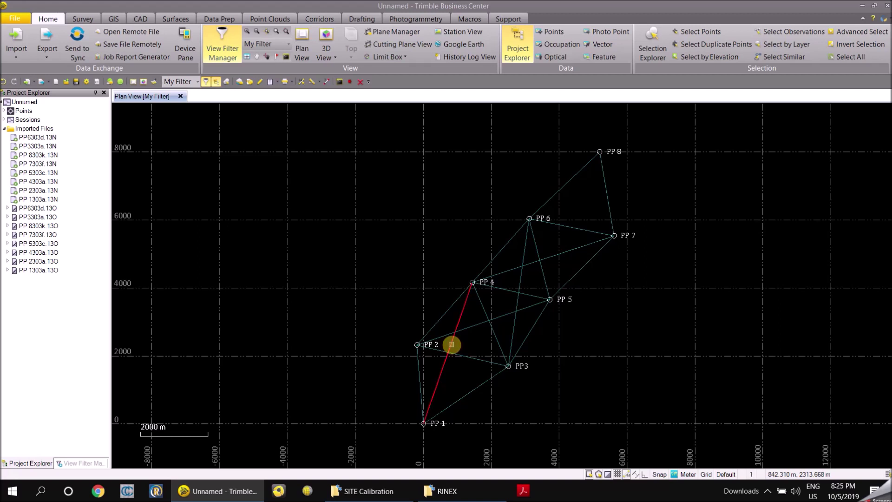
right_click(452, 344)
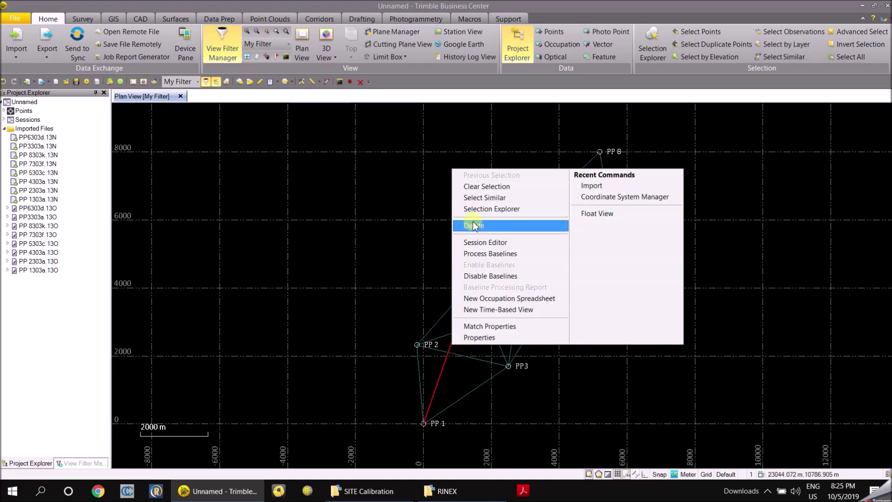
click(474, 226)
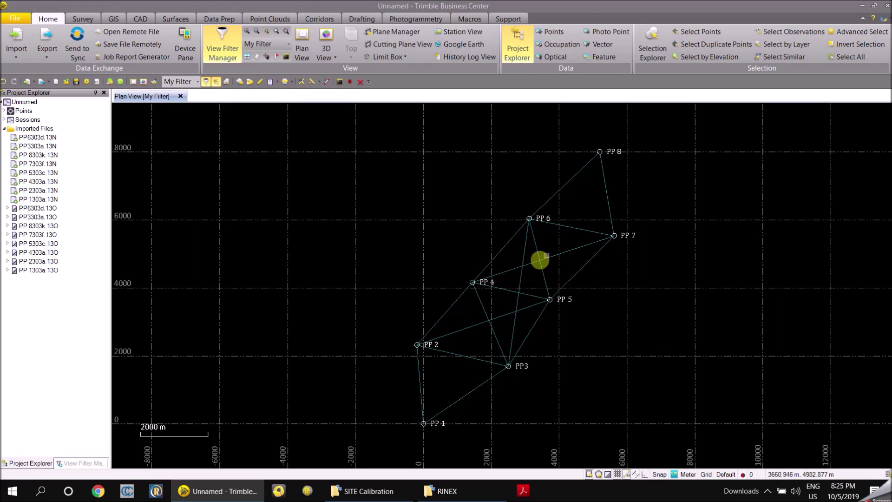
right_click(521, 280)
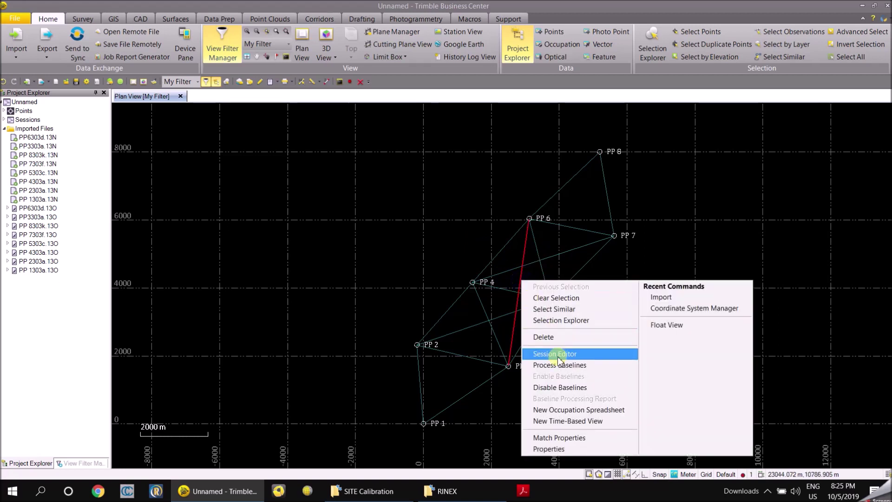
click(567, 337)
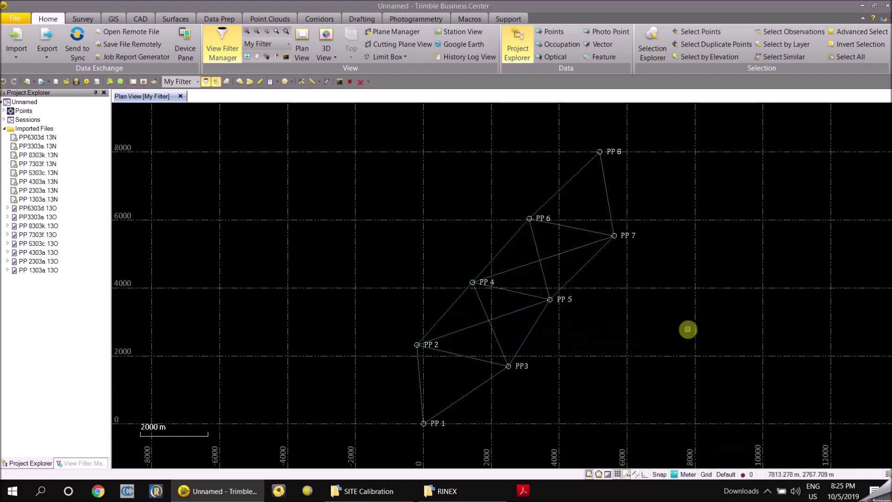
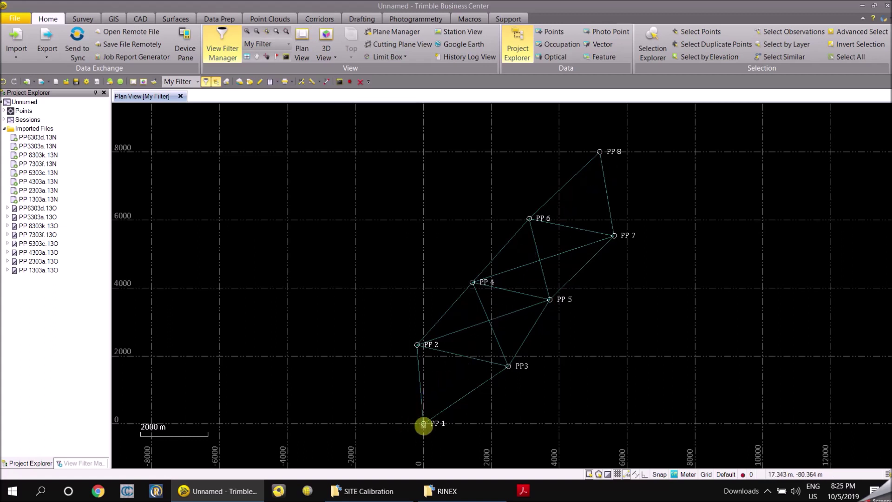
Step: Add a Global coordinate to point PP 1, with Survey Quality for both its horizontal position and its height
right_click(423, 426)
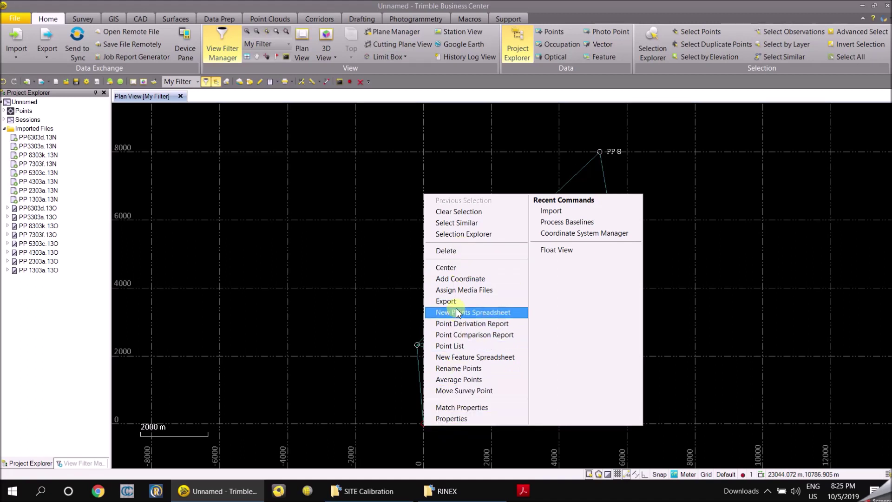
click(460, 279)
click(790, 155)
click(779, 180)
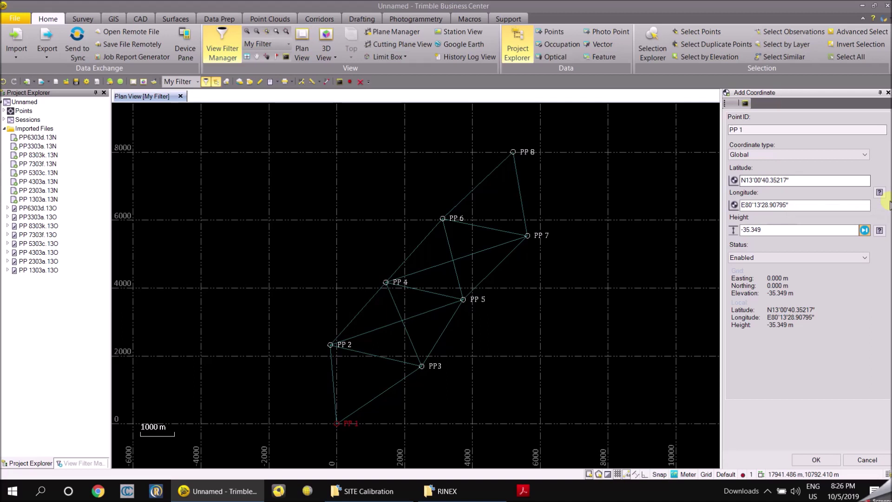
click(879, 192)
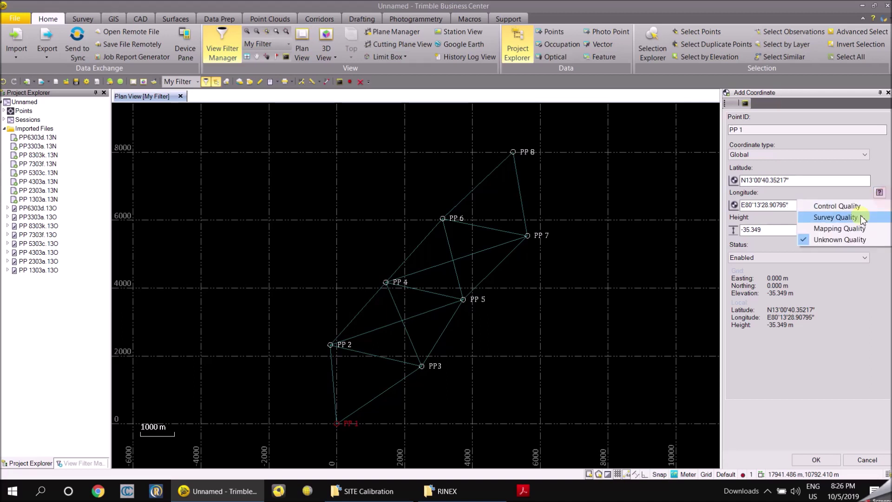
click(835, 219)
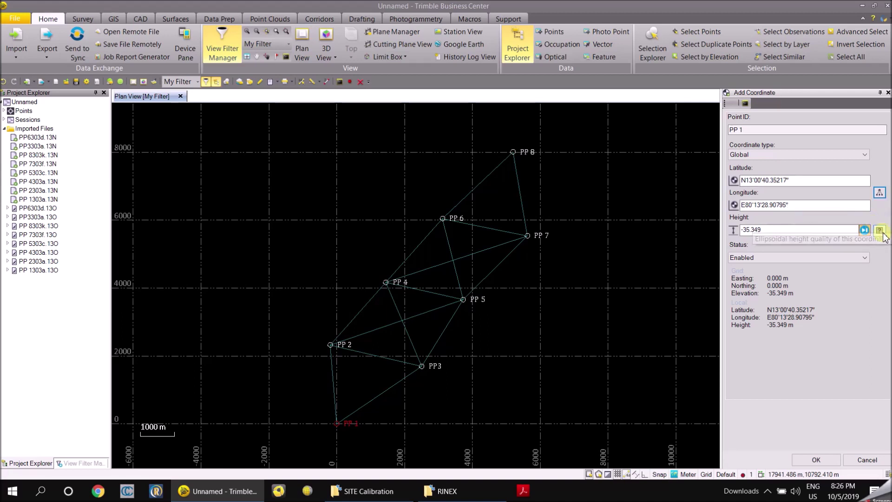
click(864, 230)
click(829, 256)
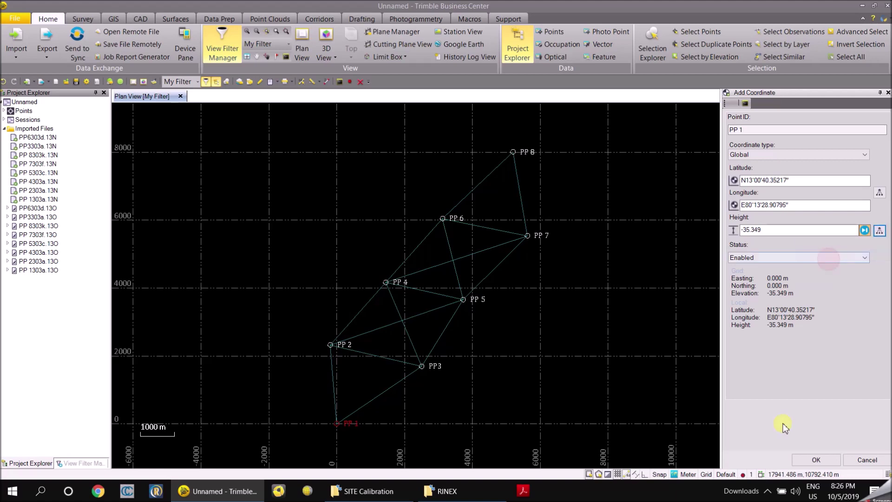
click(810, 460)
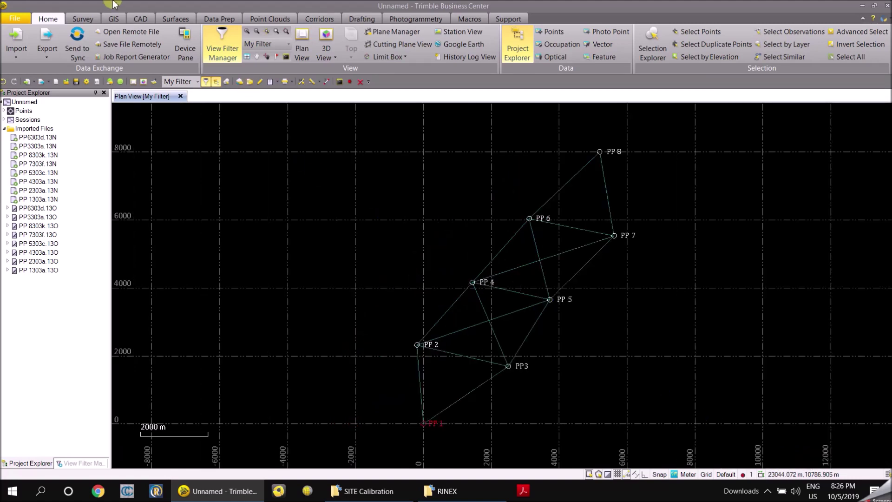
Step: Process the baselines of the whole network, widen the solution type column and save all the processing results
click(80, 19)
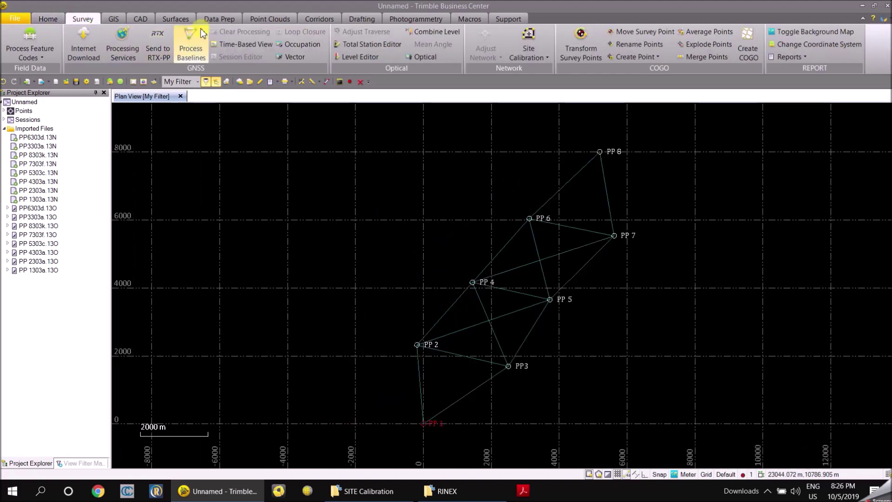
key(F6)
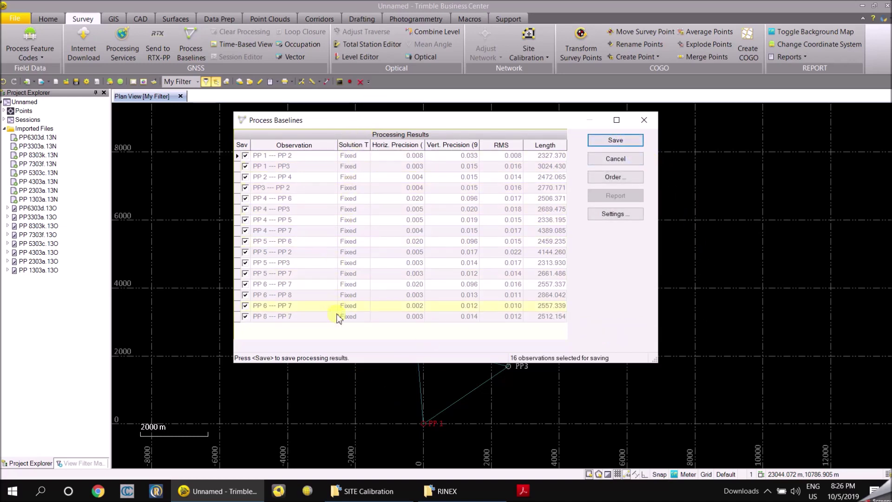
drag(373, 147, 399, 145)
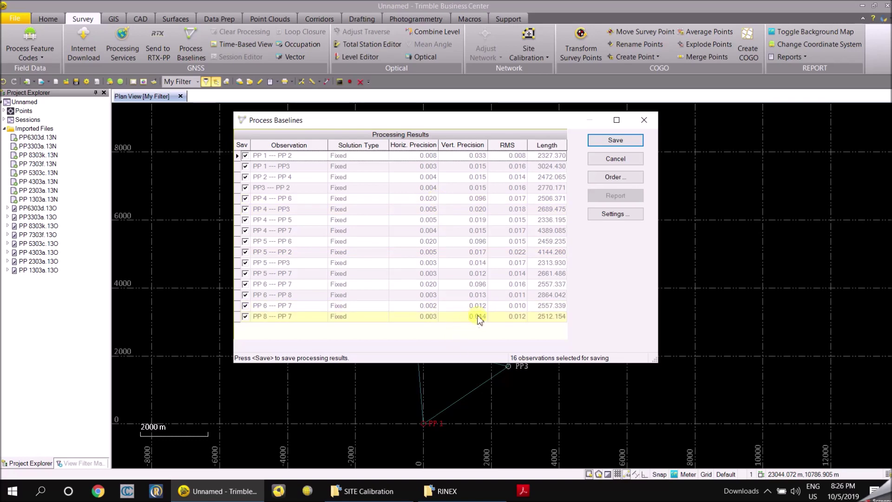
click(615, 140)
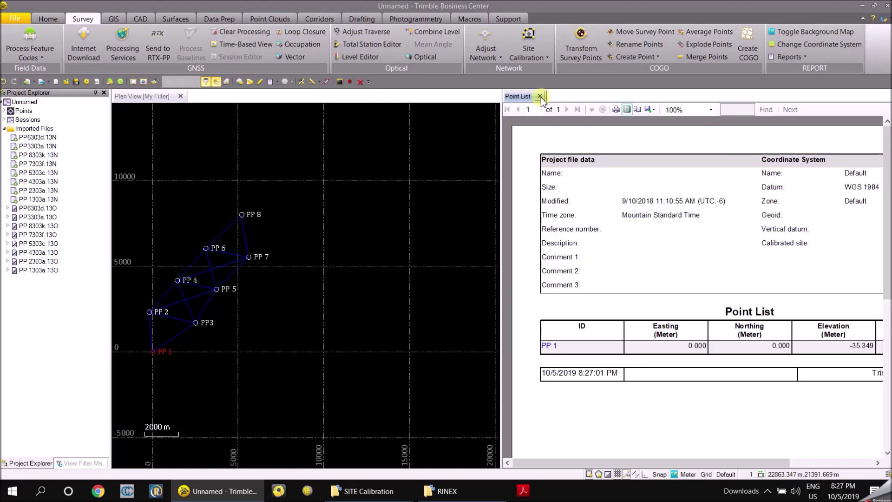
Step: Look through the Point List report and close it
scroll(818, 346, down, 3)
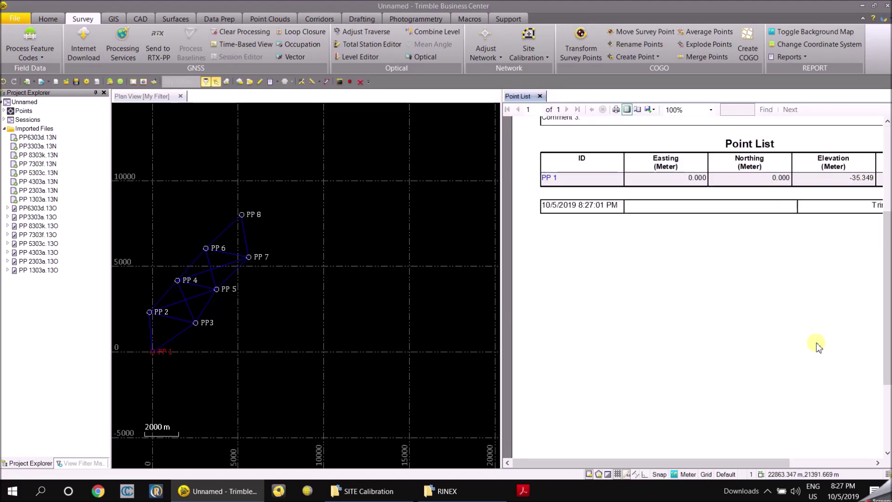
scroll(818, 344, up, 3)
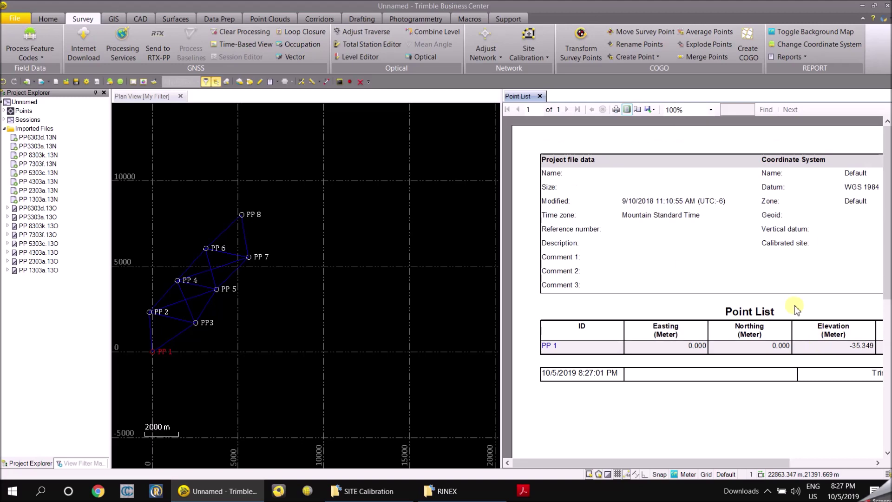
click(540, 96)
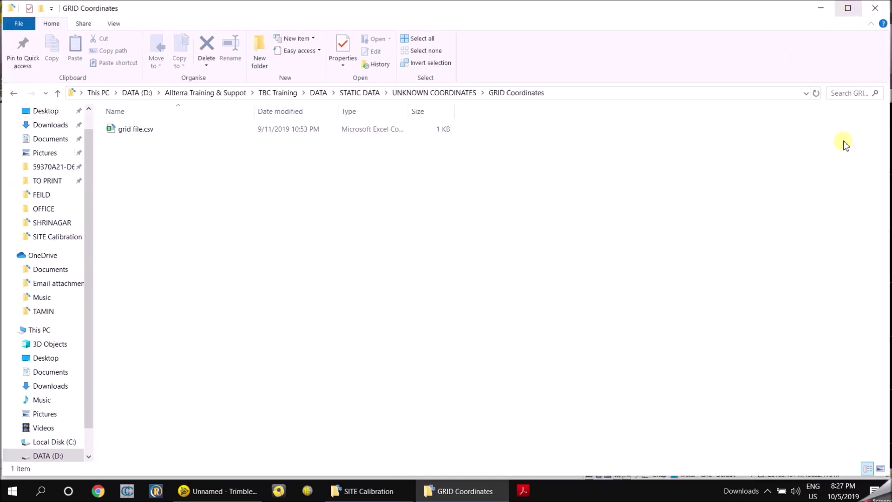
Step: Import grid file.csv from the GRID Coordinates folder with the P,N,E,elev,Code (Control) format definition
drag(887, 234, 245, 246)
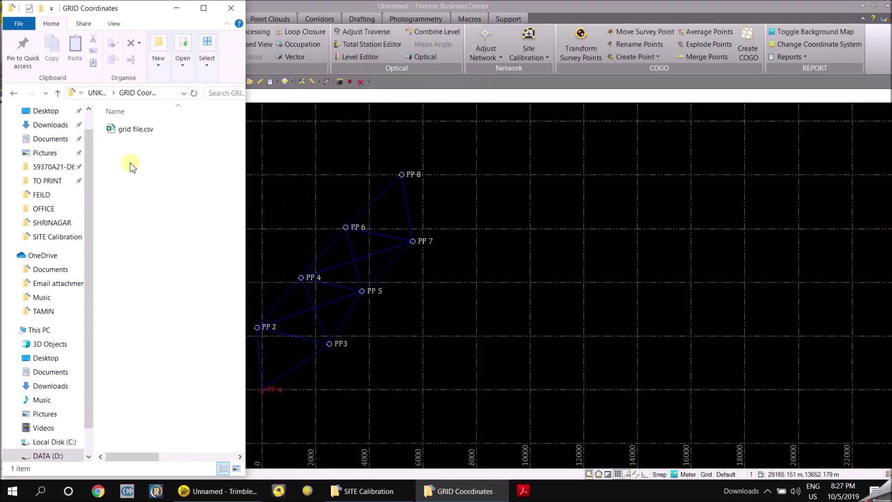
click(128, 134)
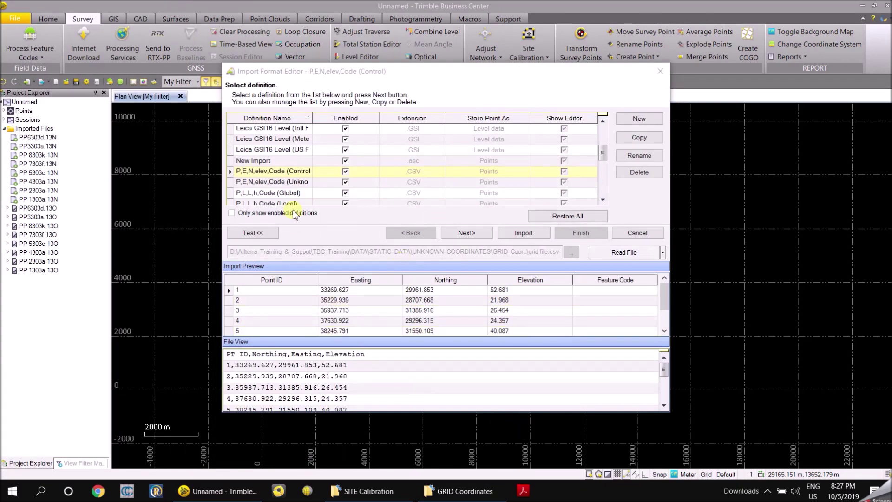
scroll(260, 191, down, 1)
click(260, 183)
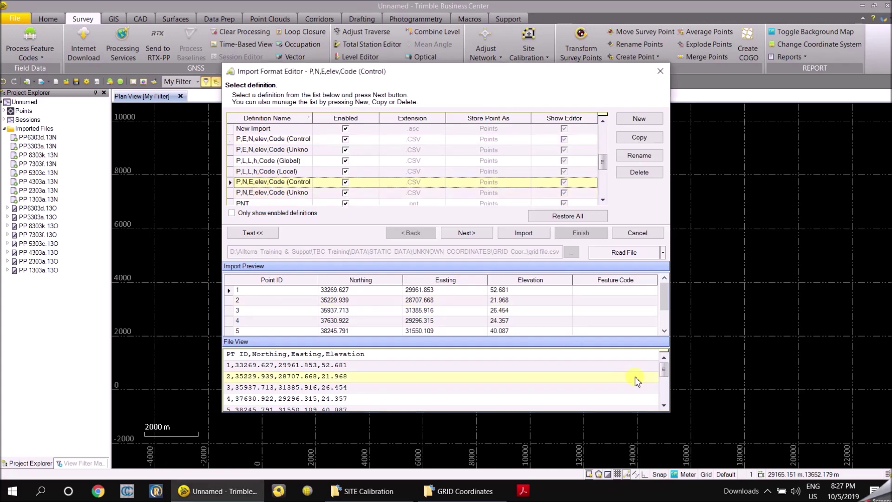
click(519, 234)
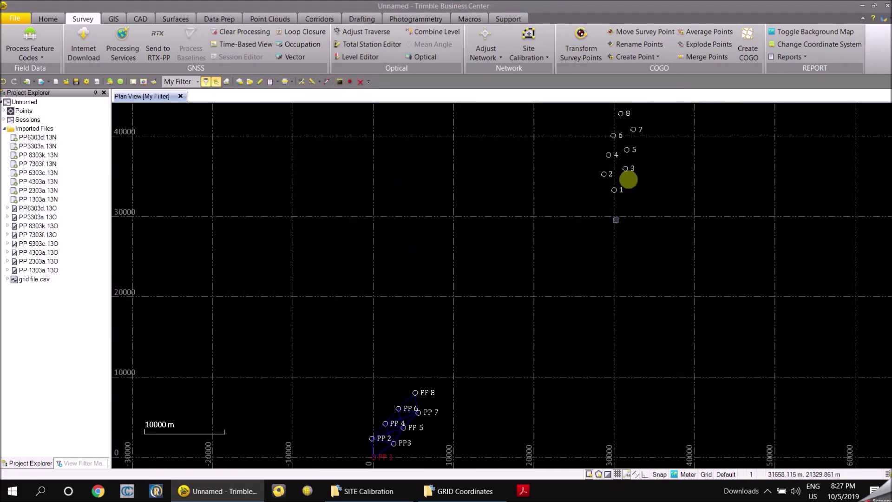
drag(398, 408, 328, 342)
scroll(328, 342, down, 1)
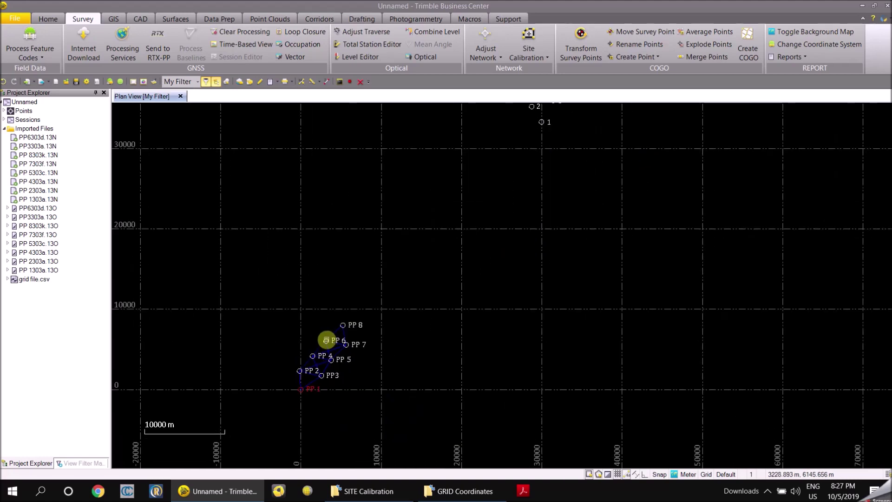
scroll(408, 303, down, 1)
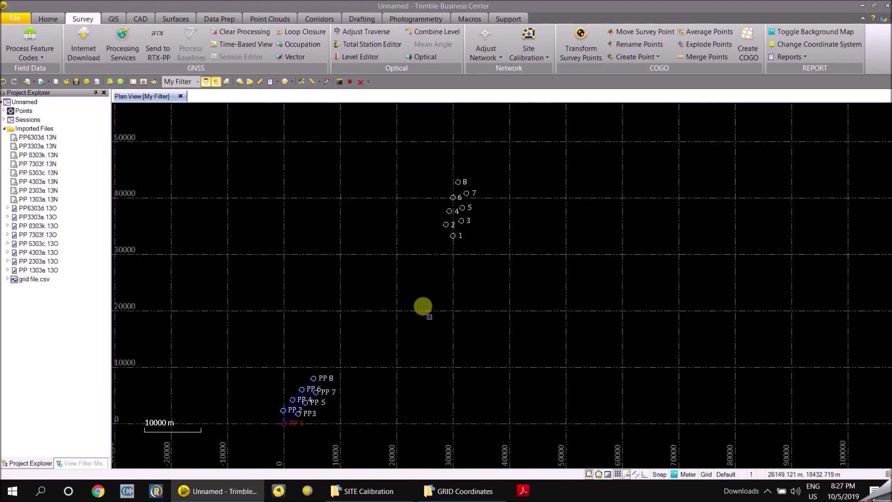
click(401, 278)
click(500, 372)
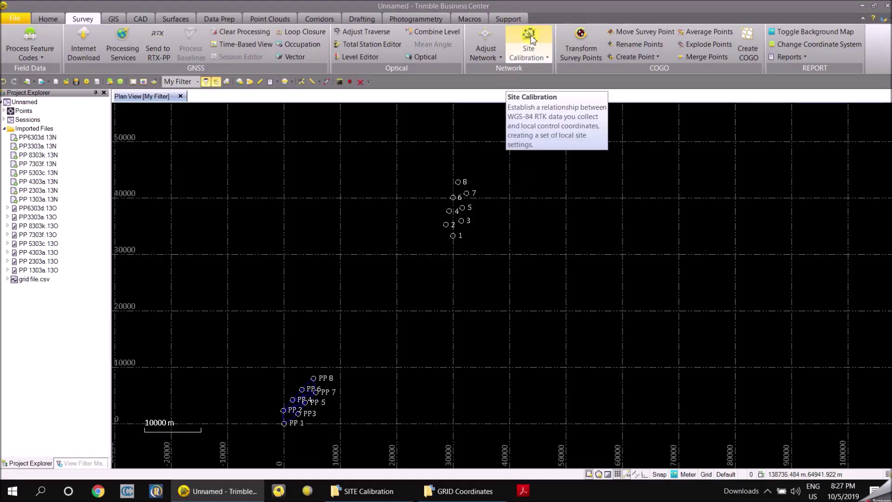
click(528, 38)
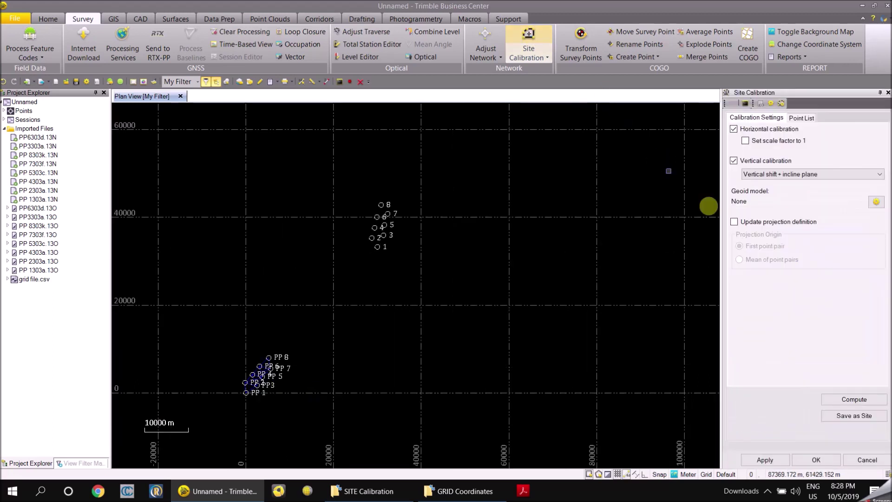
click(784, 106)
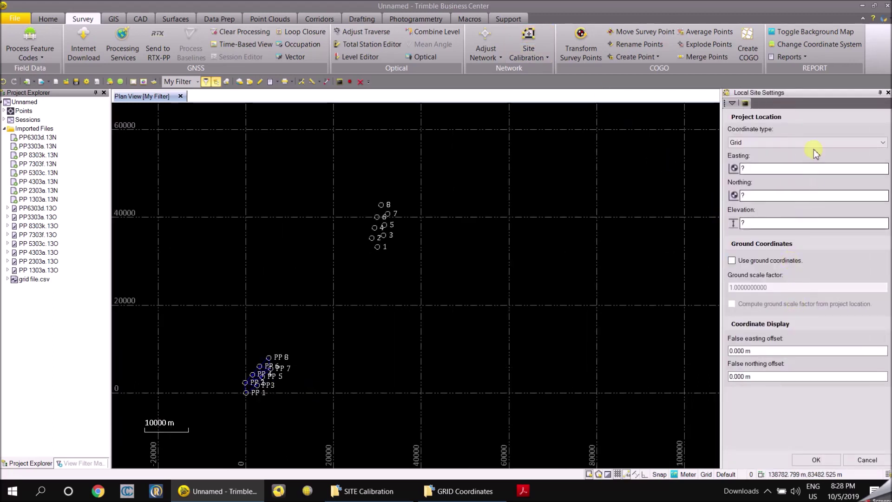
click(887, 92)
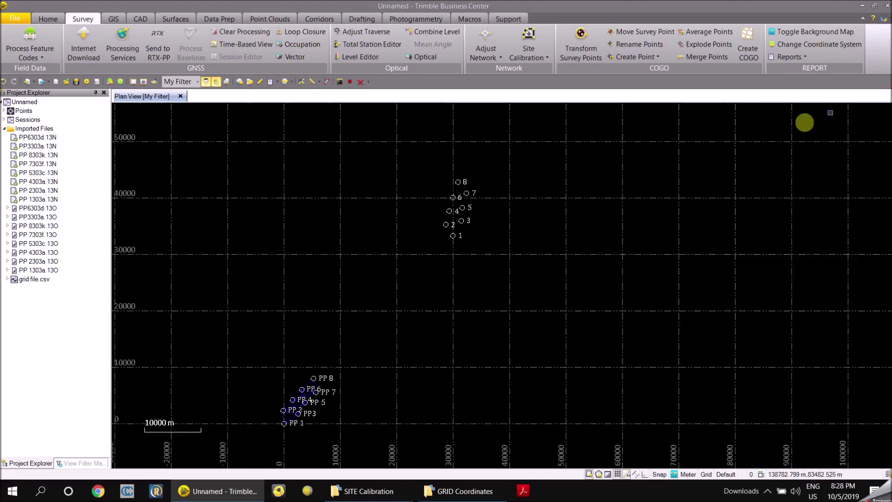
Step: Start a site calibration and pair GNSS point PP 1 with grid point 1 in its point list
click(525, 39)
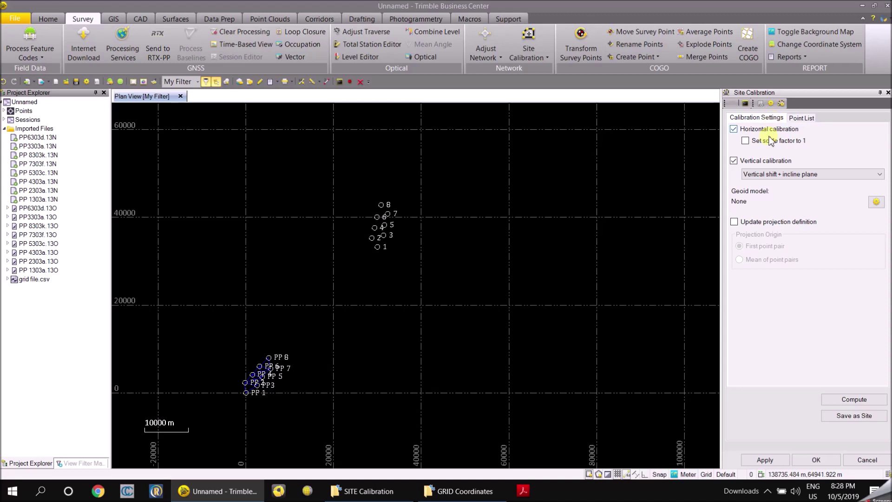
click(804, 119)
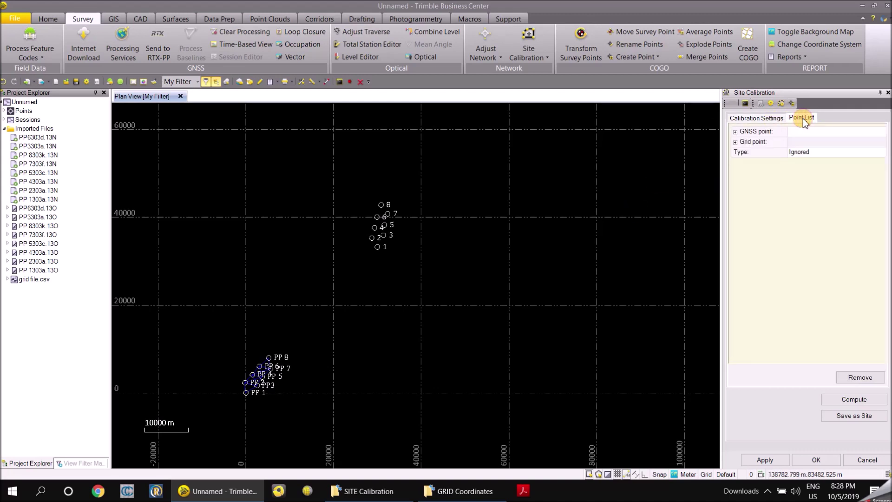
click(803, 135)
click(248, 392)
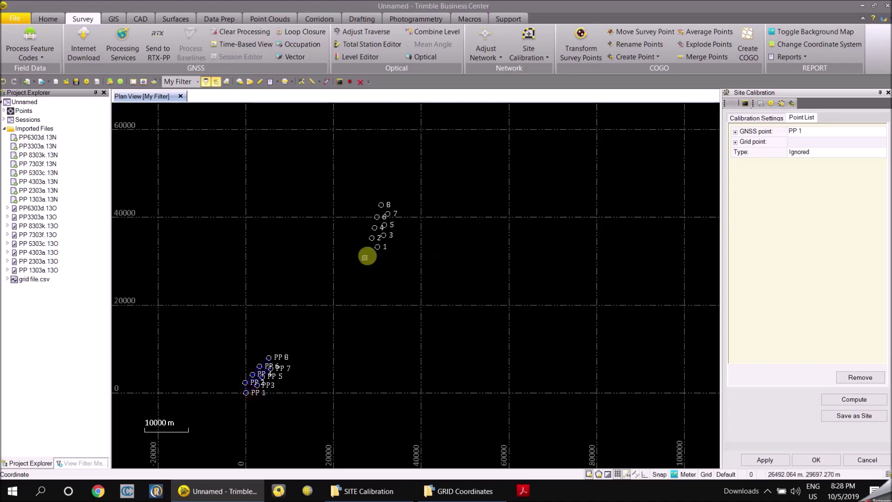
click(377, 247)
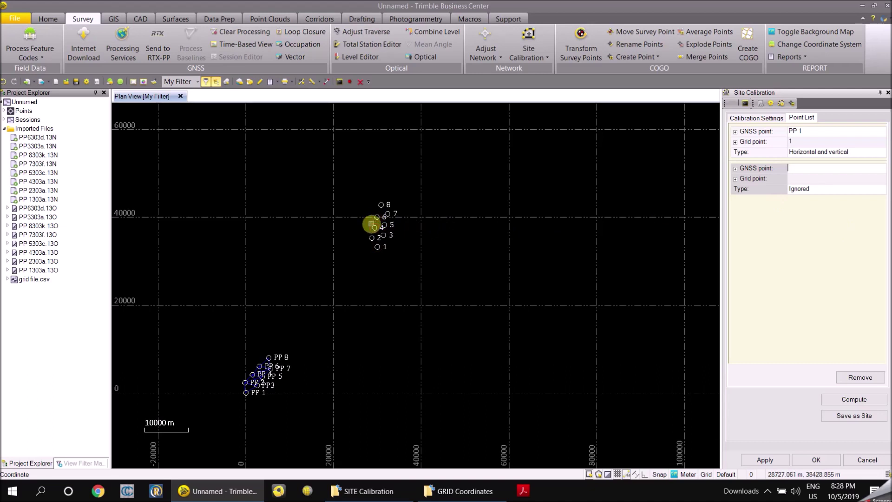
Step: Pair GNSS point PP 6 with grid point 6 and PP 8 with grid point 8 in the calibration point list
click(375, 226)
click(259, 367)
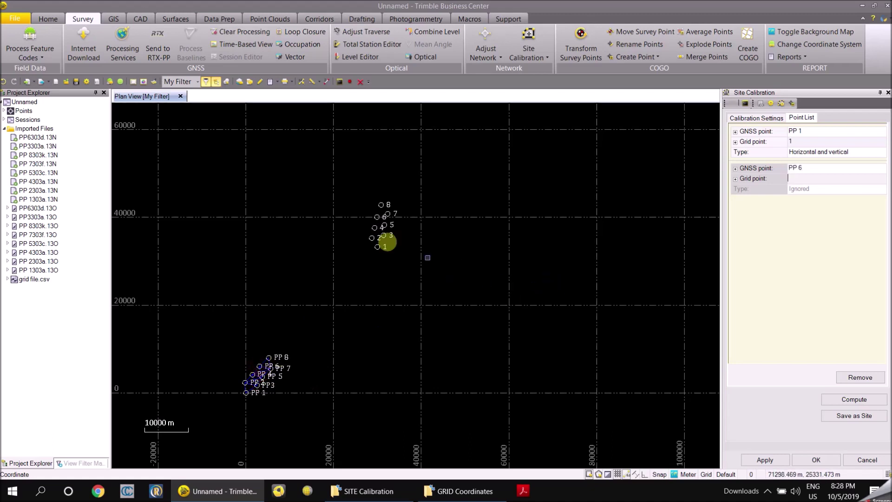
click(376, 218)
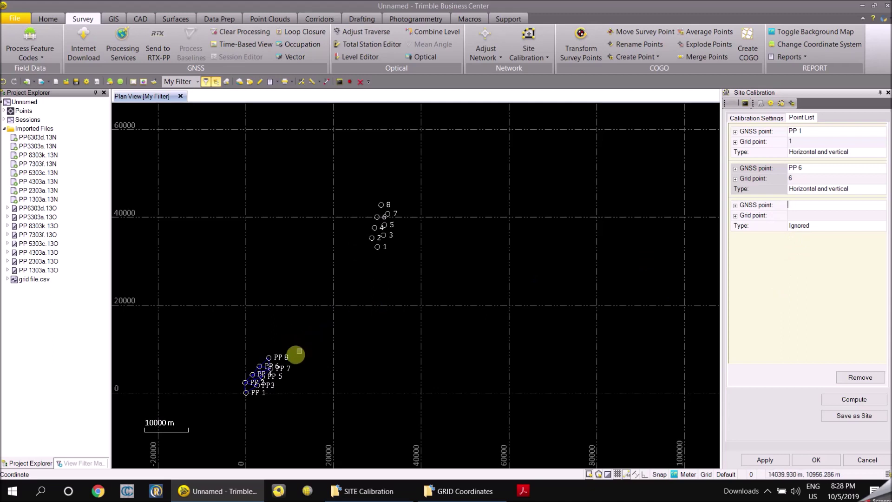
scroll(292, 355, up, 1)
click(258, 360)
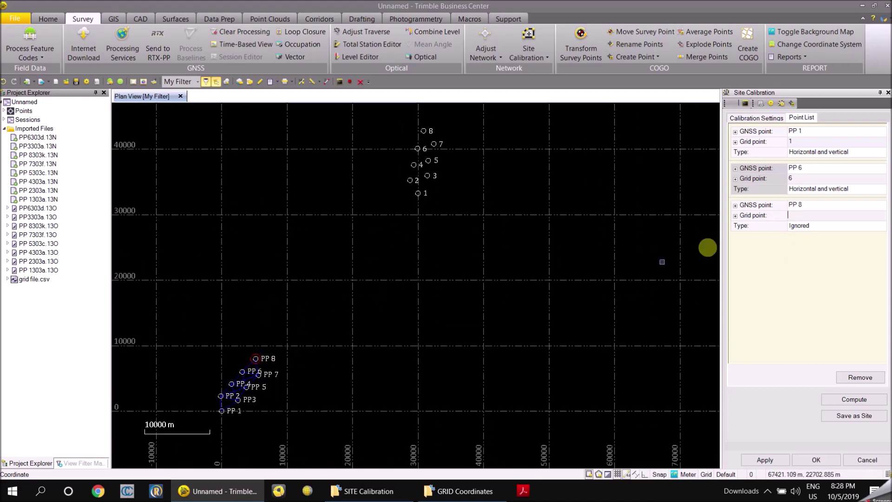
click(440, 132)
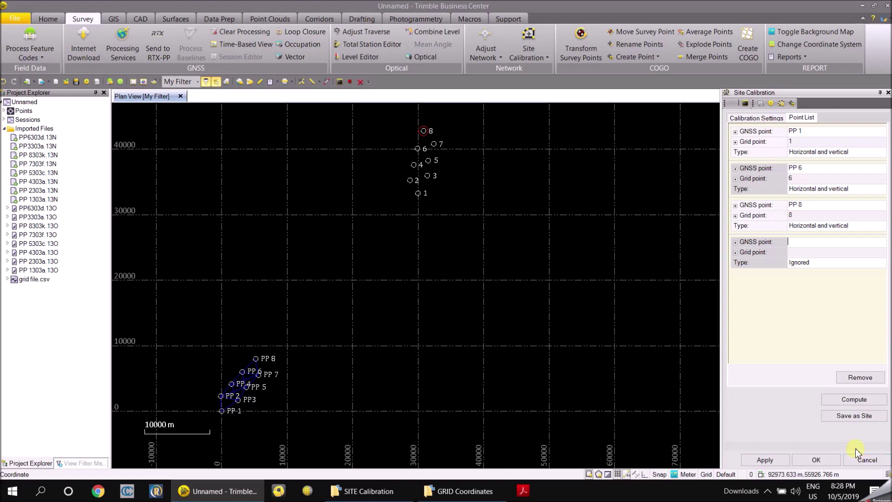
Step: Compute the site calibration and review the horizontal and vertical residuals of all three point pairs
click(855, 399)
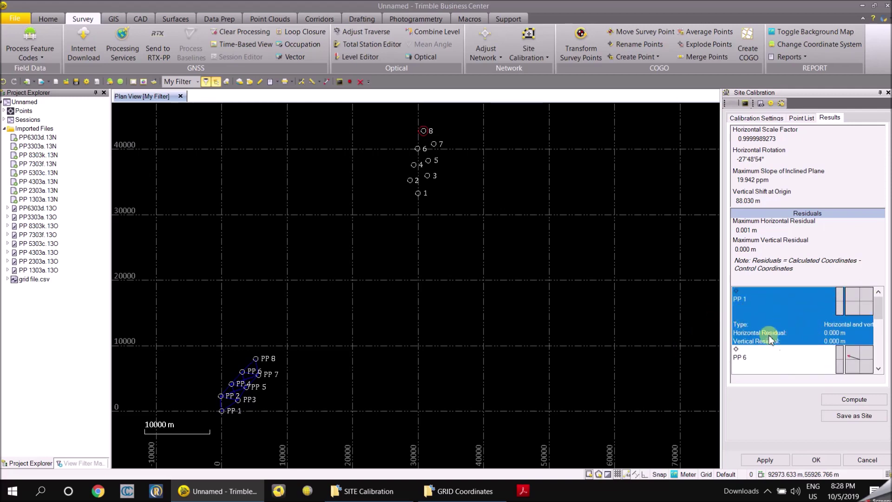
scroll(818, 334, down, 1)
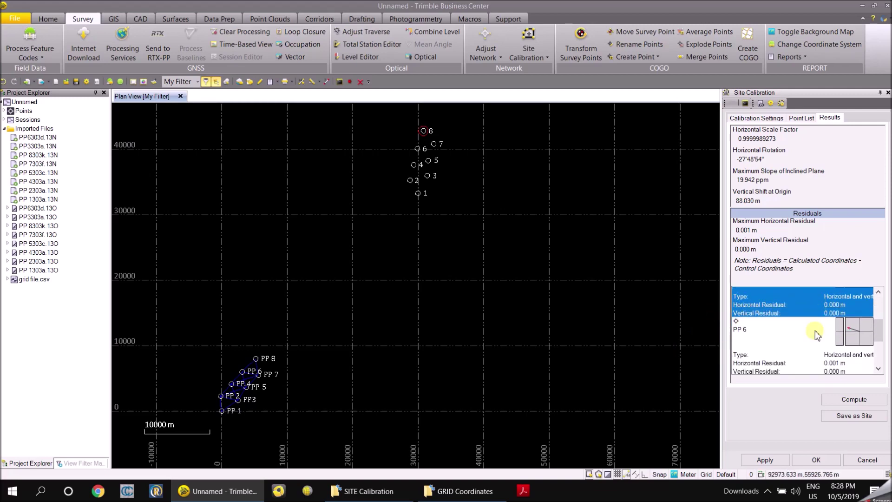
scroll(807, 342, down, 1)
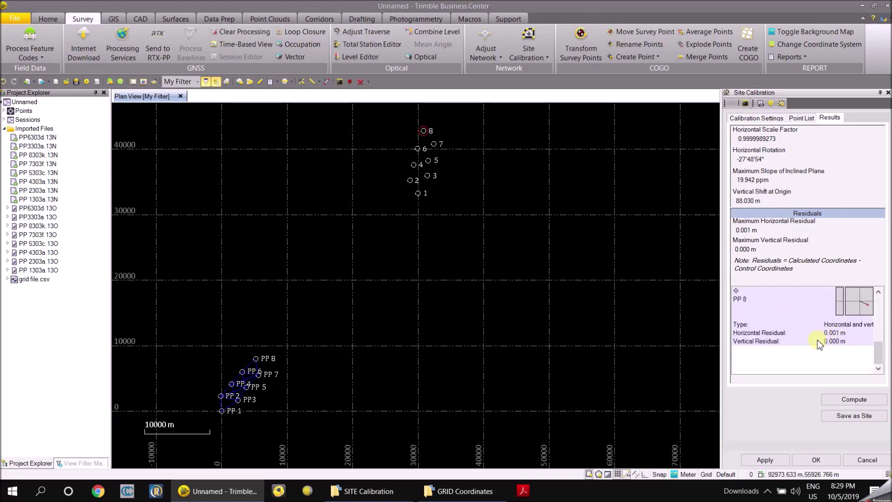
scroll(817, 339, up, 2)
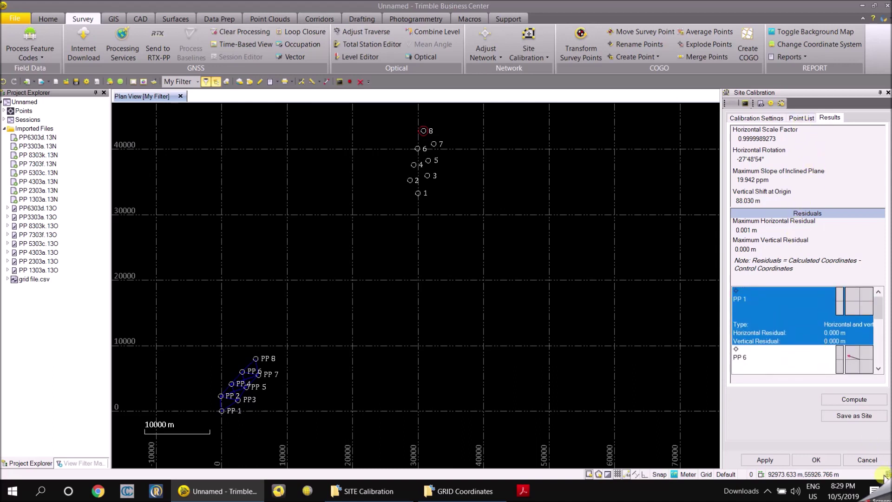
scroll(830, 367, down, 5)
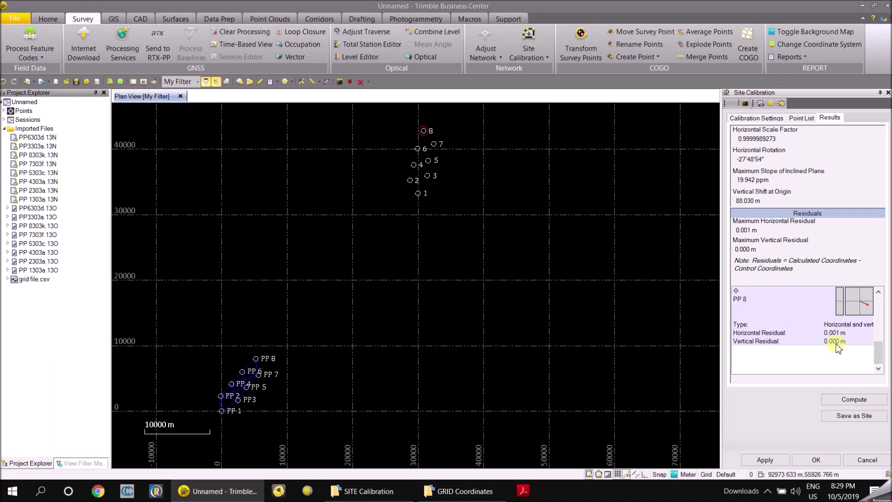
scroll(837, 347, up, 2)
scroll(839, 348, up, 3)
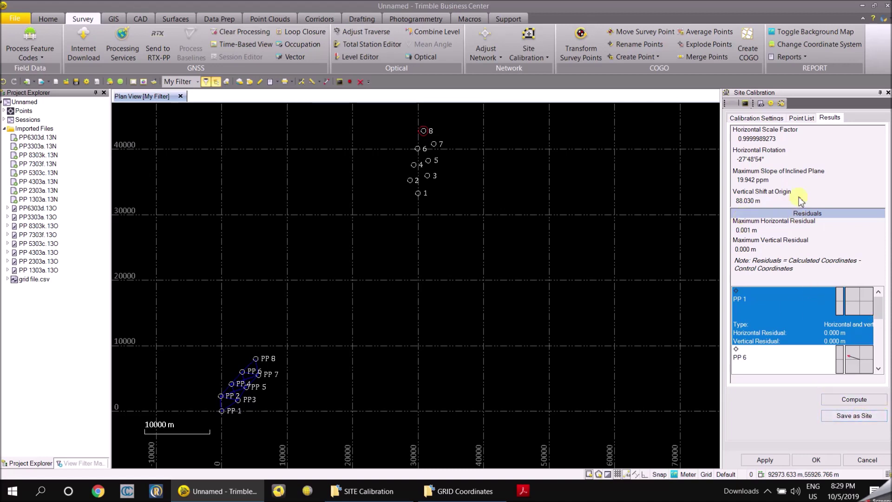
Step: Save the computed calibration as a site named LC_301
click(853, 417)
text(LC#))
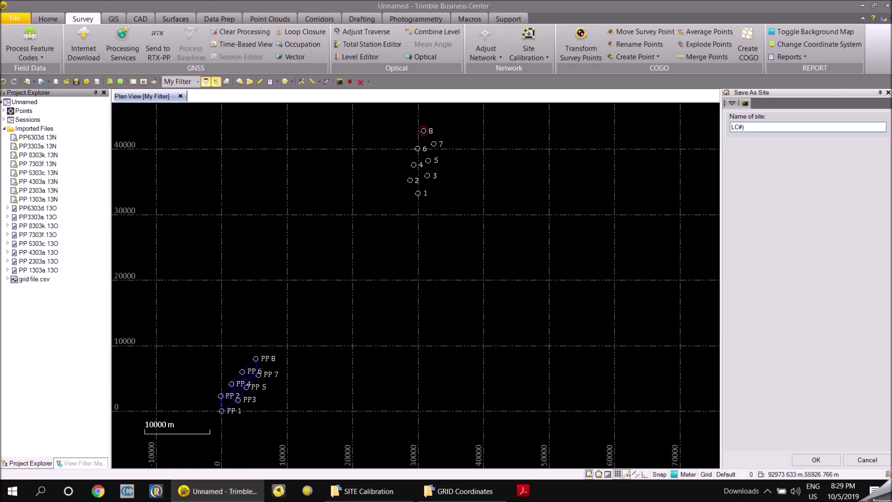
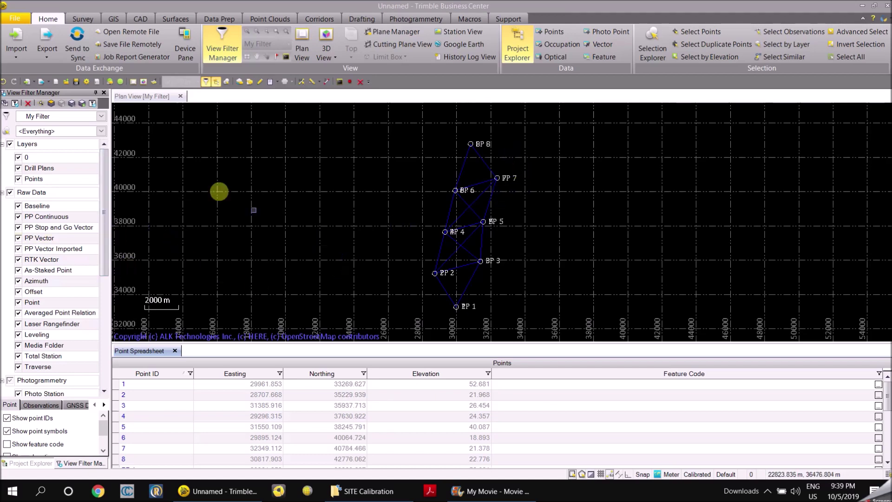
Step: Switch to Coordinate System Manager and check the Local Sites list for the saved site LC_301
click(120, 82)
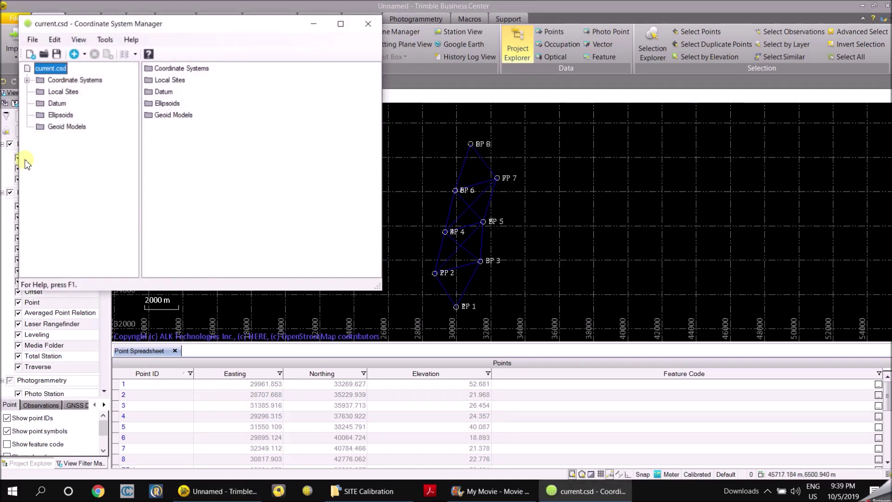
click(56, 93)
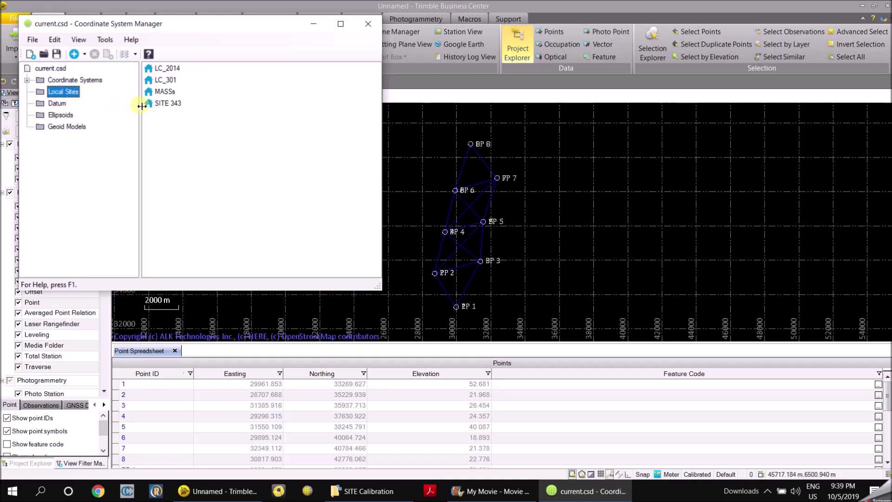
click(171, 70)
click(167, 80)
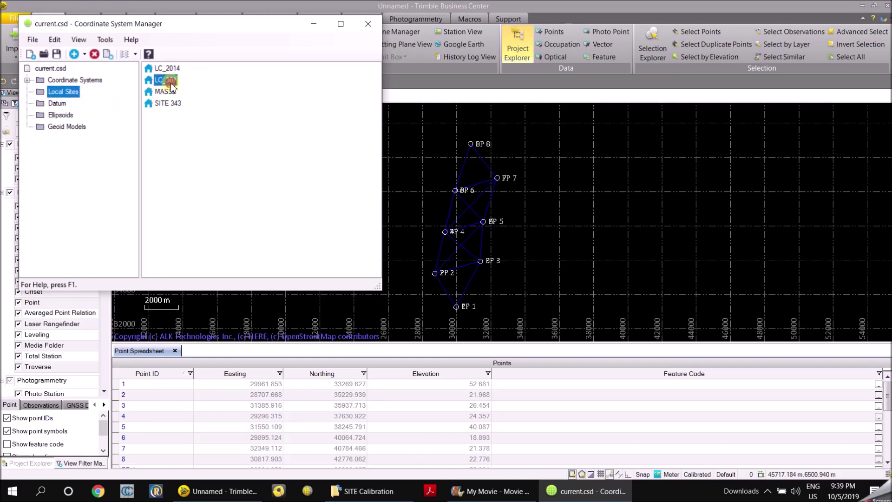
click(167, 92)
click(166, 80)
click(178, 123)
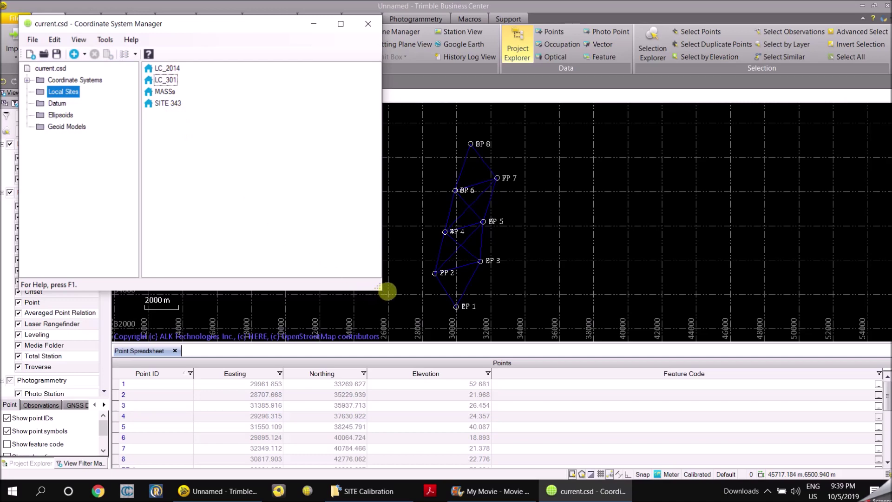
Step: Enlarge the Coordinate System Manager window, save the coordinate database as Custom in the SITE Calibration folder and close the manager
drag(383, 292, 517, 362)
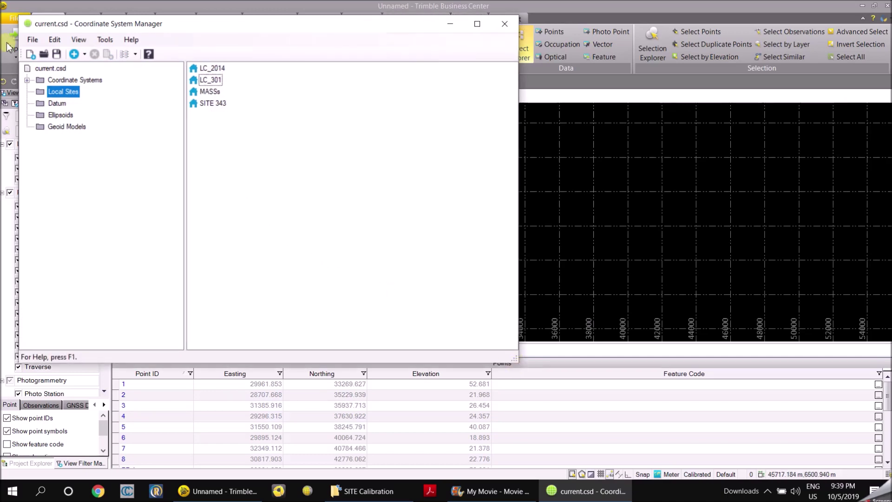
click(34, 40)
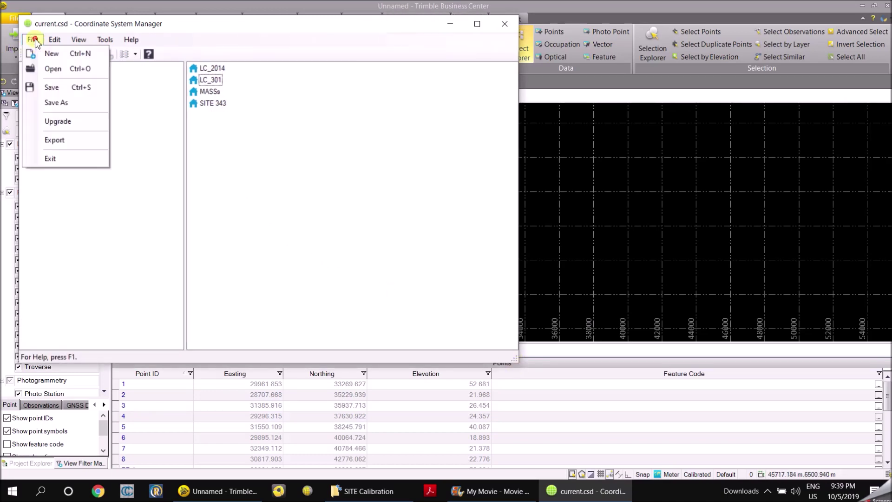
click(52, 89)
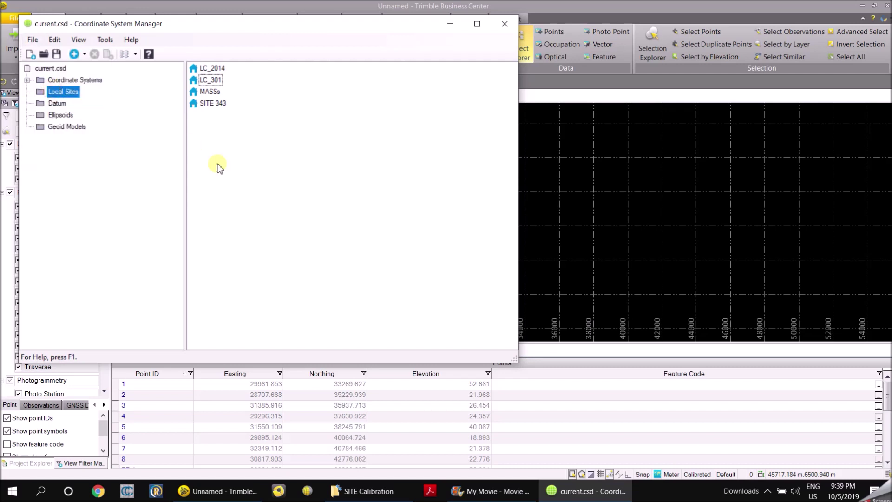
text(Custom)
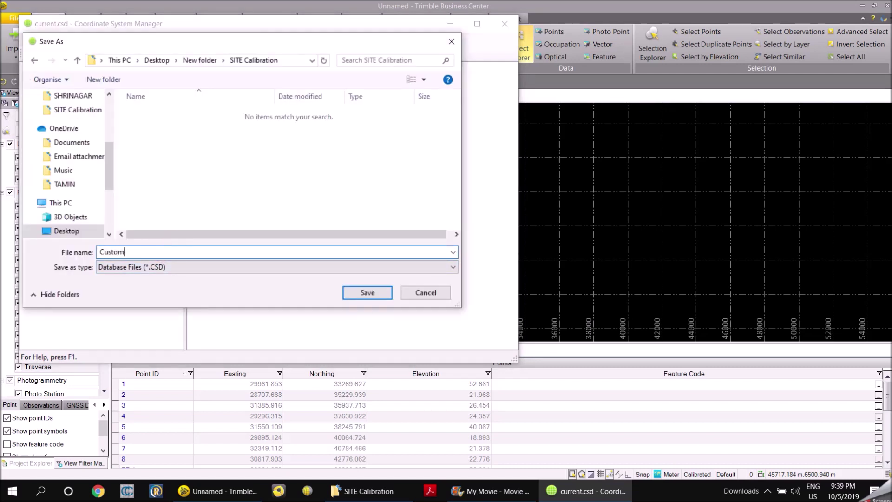
key(Return)
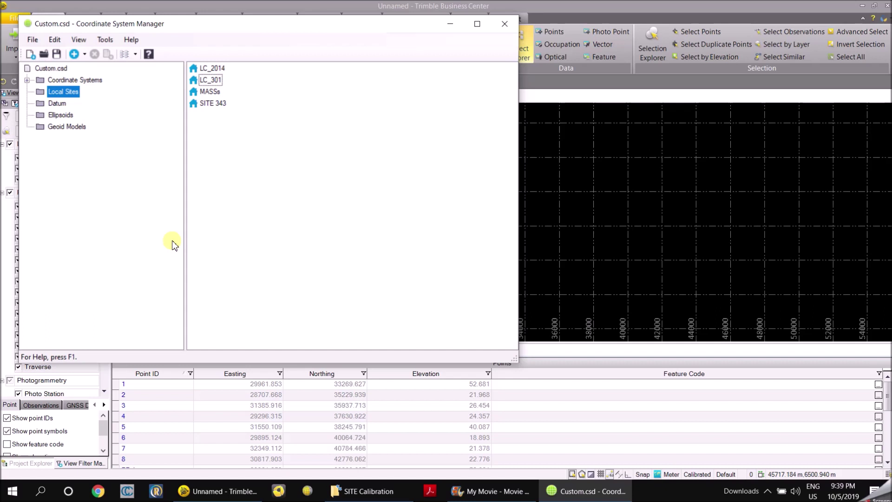
click(508, 25)
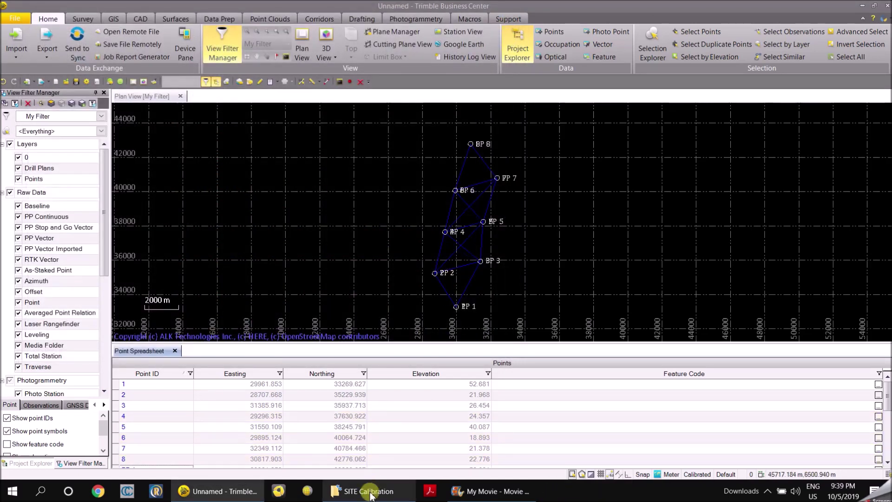
Step: Switch to the SITE Calibration folder in File Explorer and select the Custom.csd file
mouse_move(371, 495)
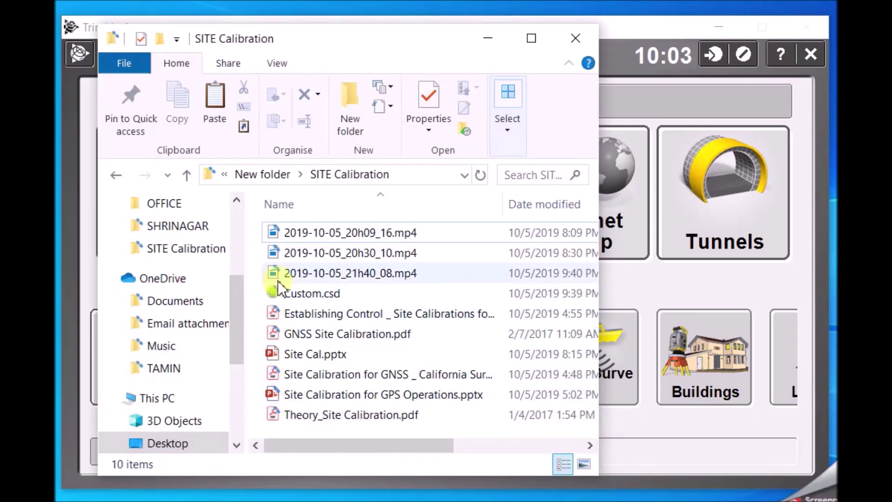
click(284, 294)
right_click(281, 292)
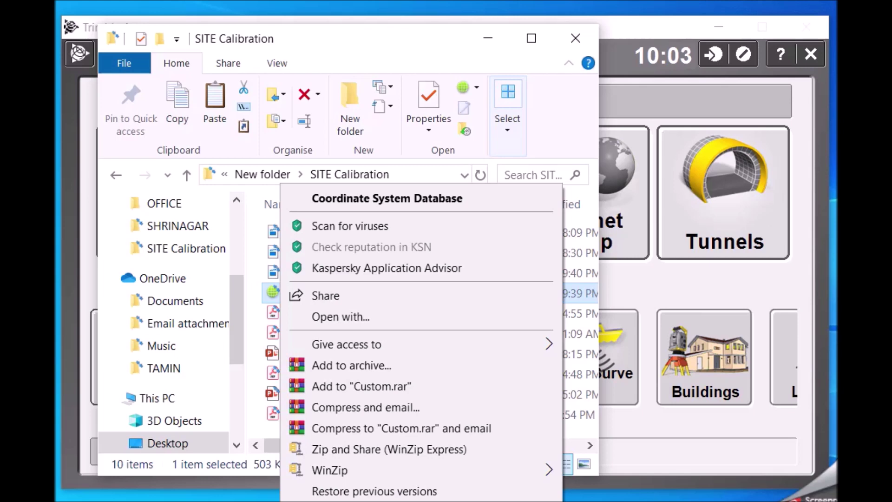
click(524, 133)
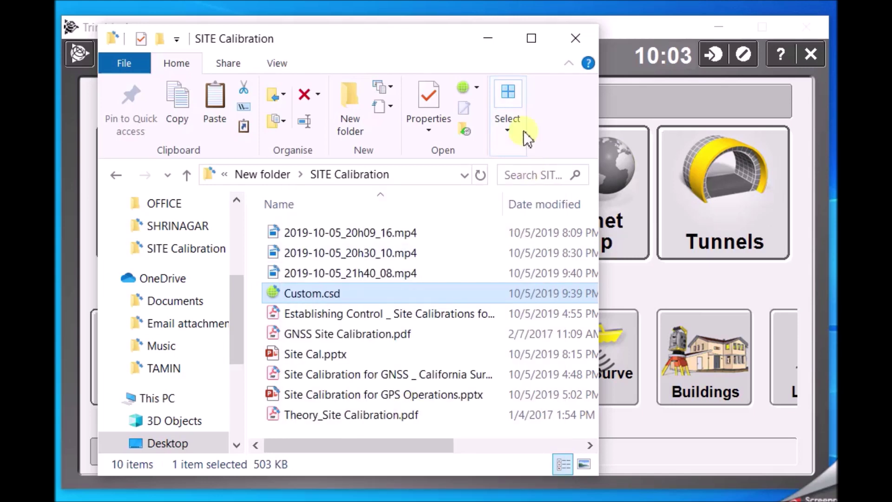
Step: Open the Trimble Data System Files folder from Trimble Access, paste Custom.csd over the existing file, and minimize the folder window
click(489, 37)
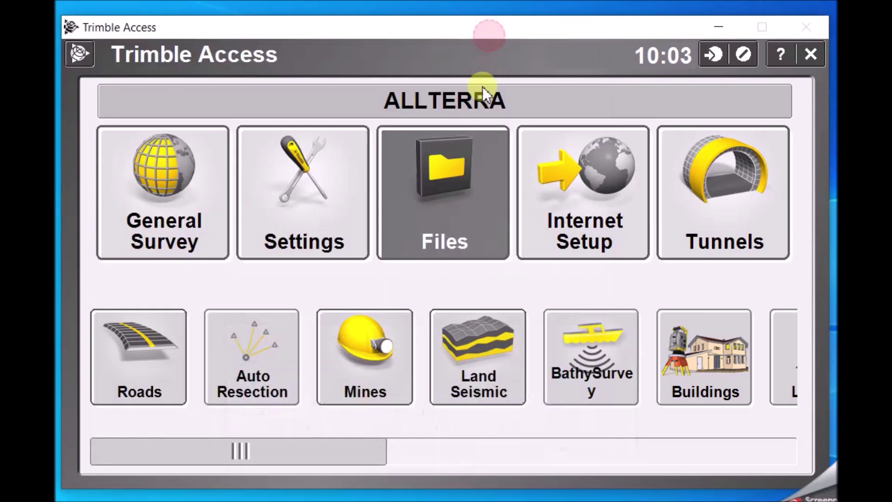
click(394, 186)
double_click(305, 341)
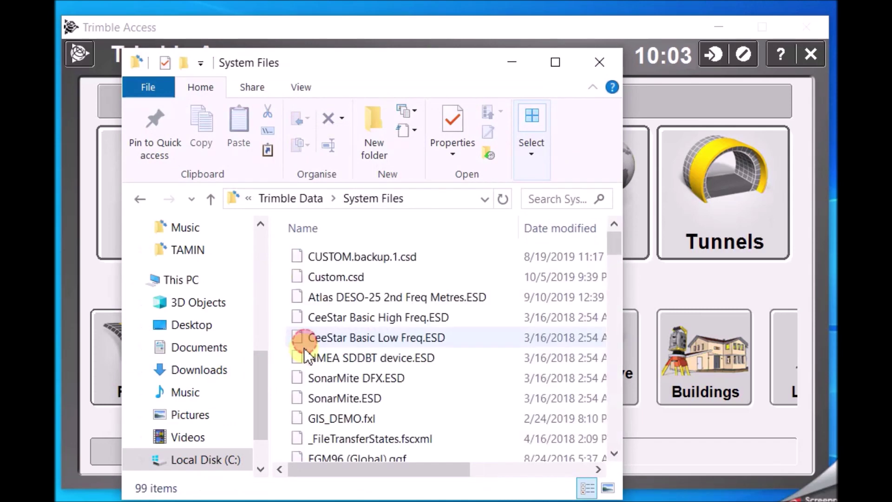
right_click(499, 390)
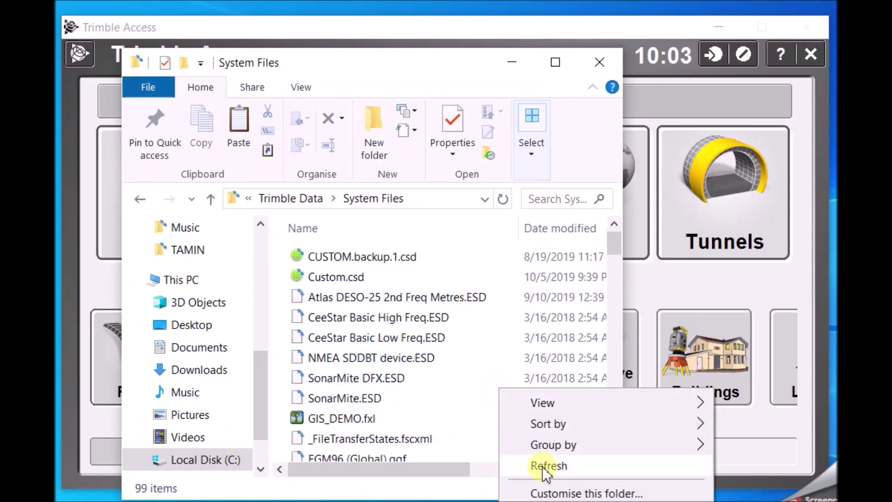
click(553, 501)
click(340, 205)
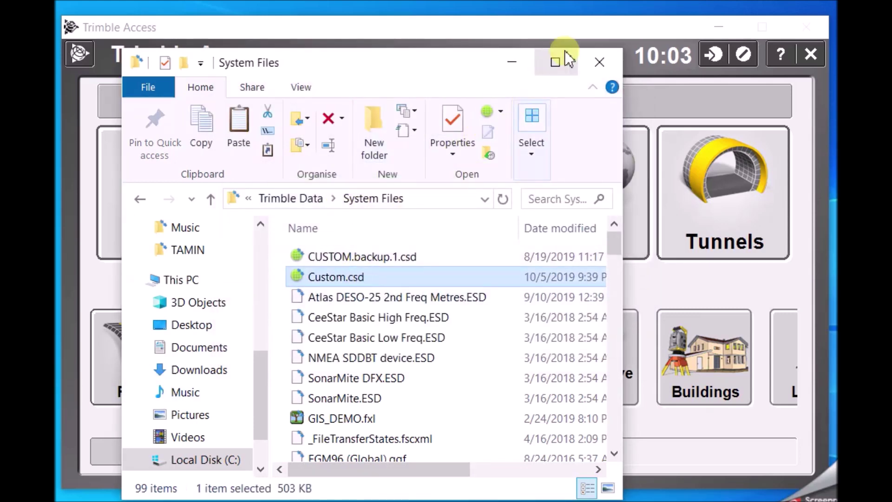
click(512, 62)
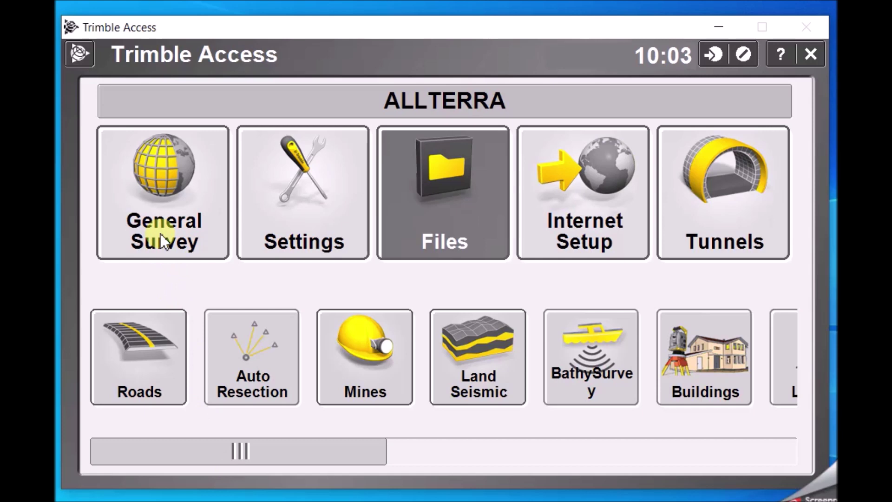
Step: Open General Survey in Trimble Access and start creating a new job
click(181, 211)
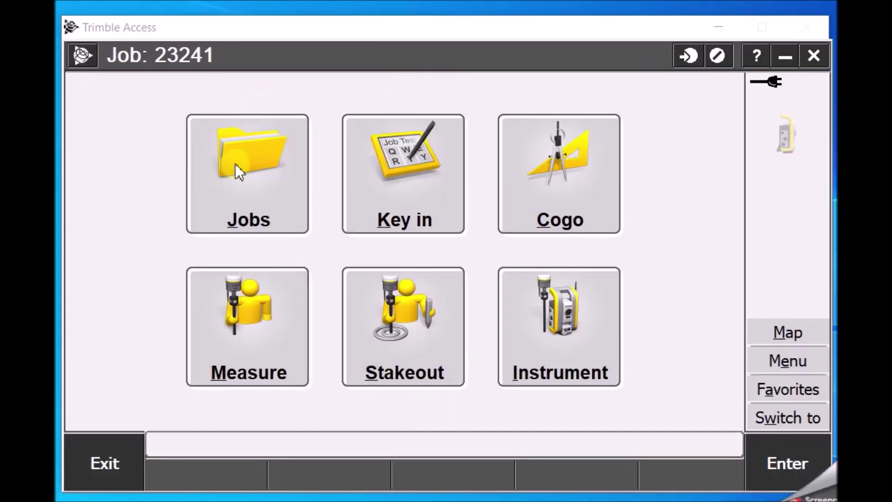
click(244, 169)
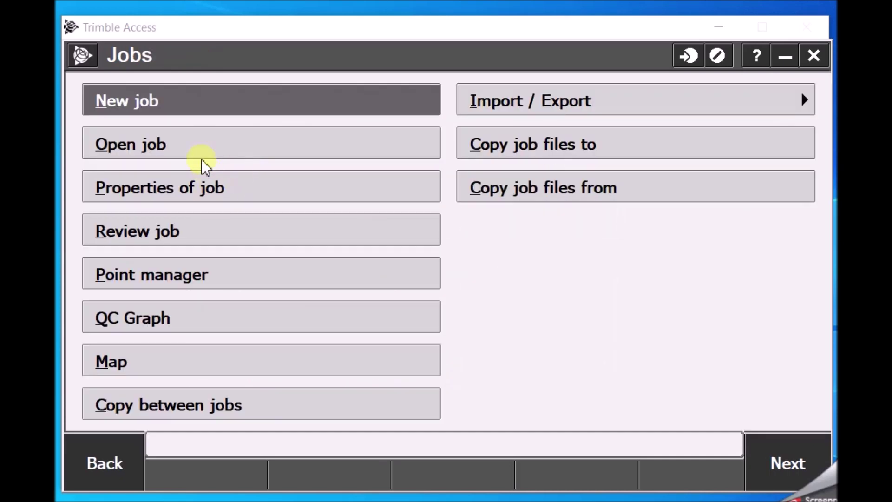
click(129, 105)
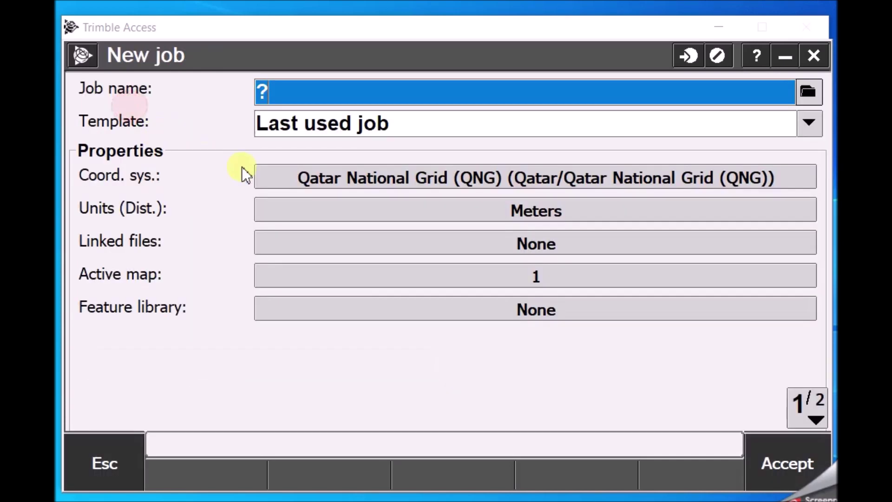
Step: Set the new job's coordinate system from the library to the LC_301 site under [User Sites] and store it
click(367, 183)
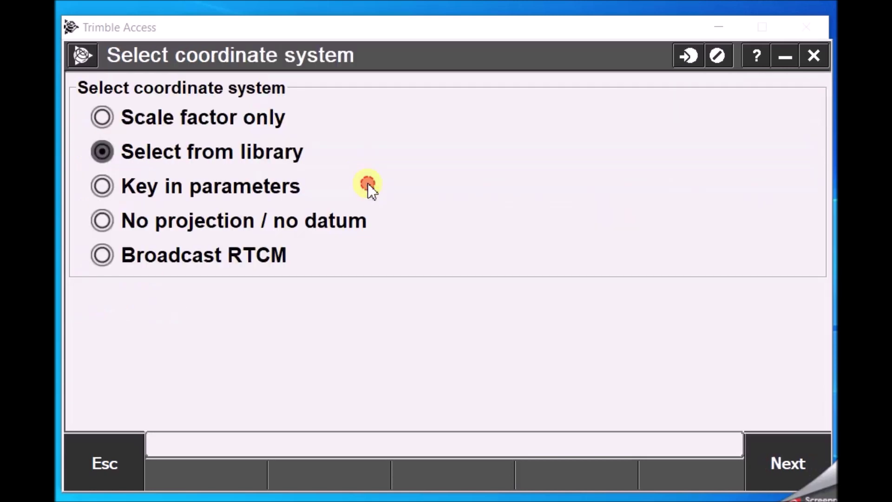
double_click(197, 156)
key(u)
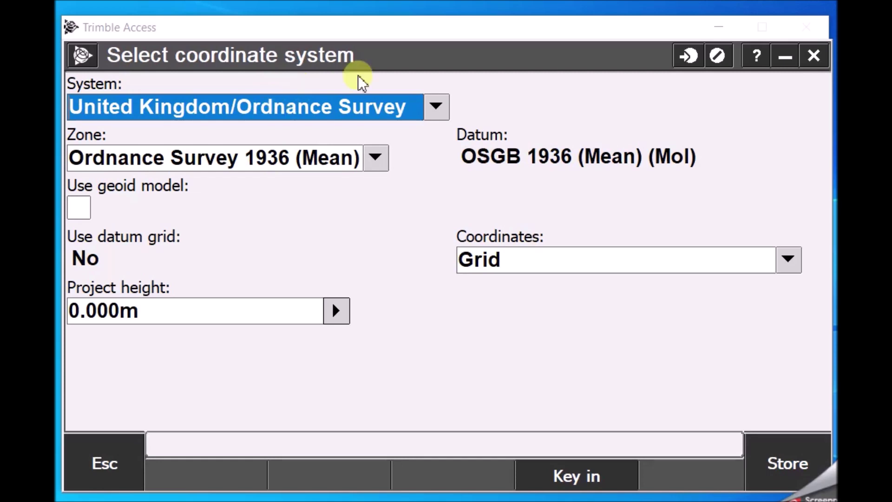
click(439, 105)
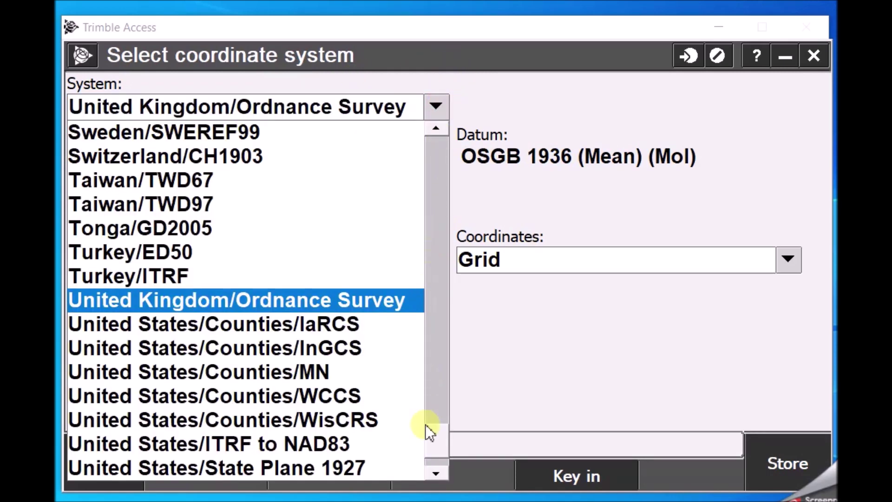
drag(434, 449, 421, 137)
click(196, 153)
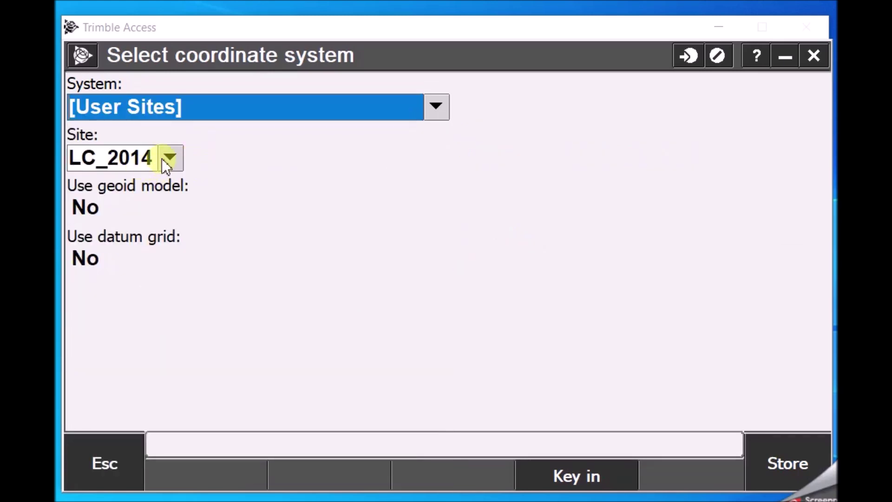
click(168, 158)
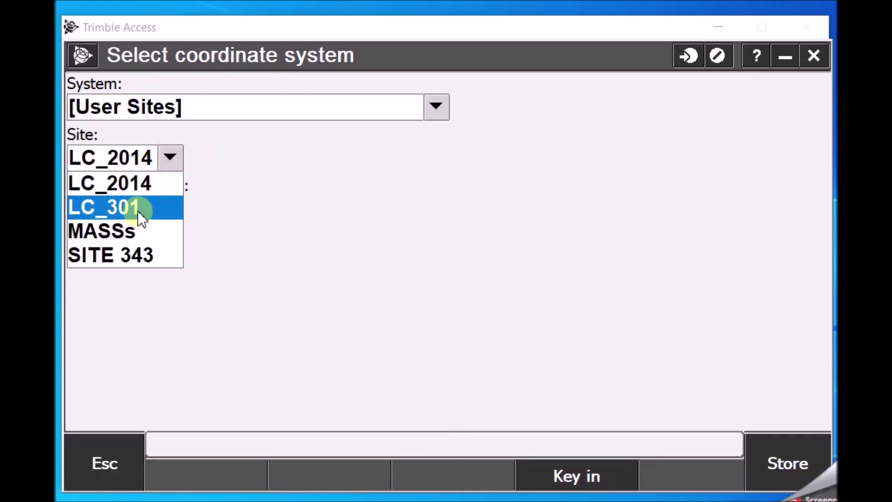
click(137, 211)
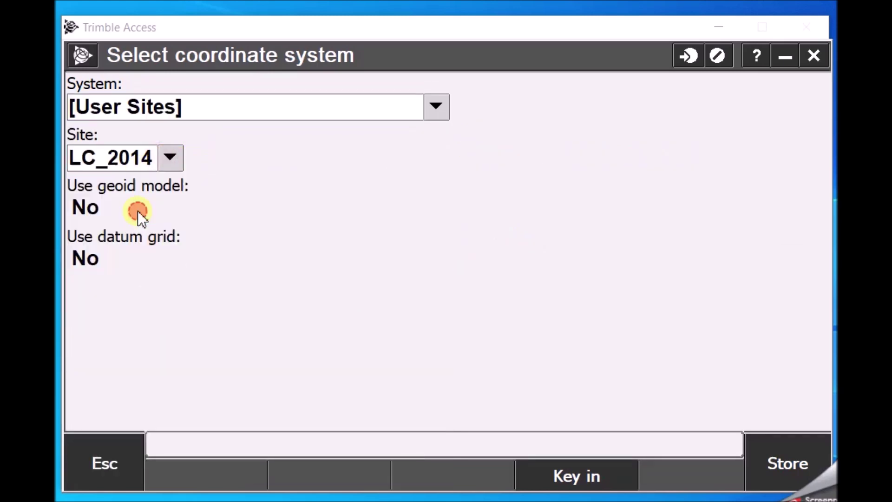
click(789, 459)
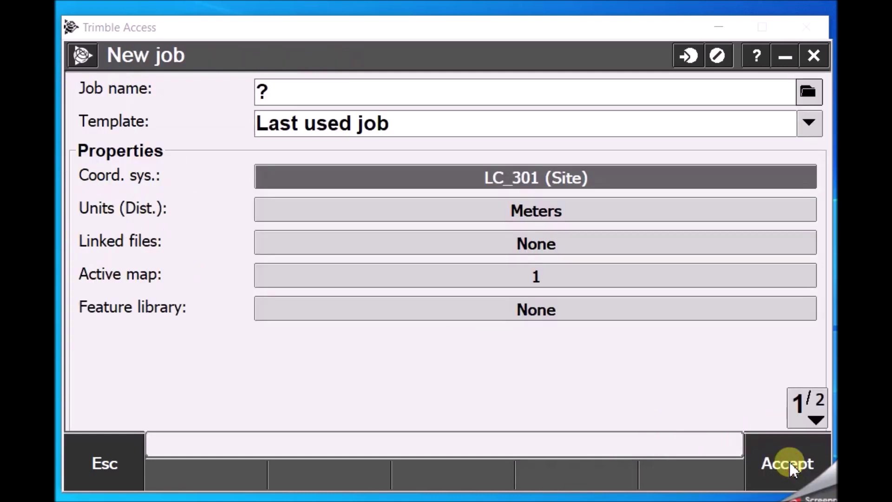
Step: Name the new job jom and accept its properties to create it
click(366, 98)
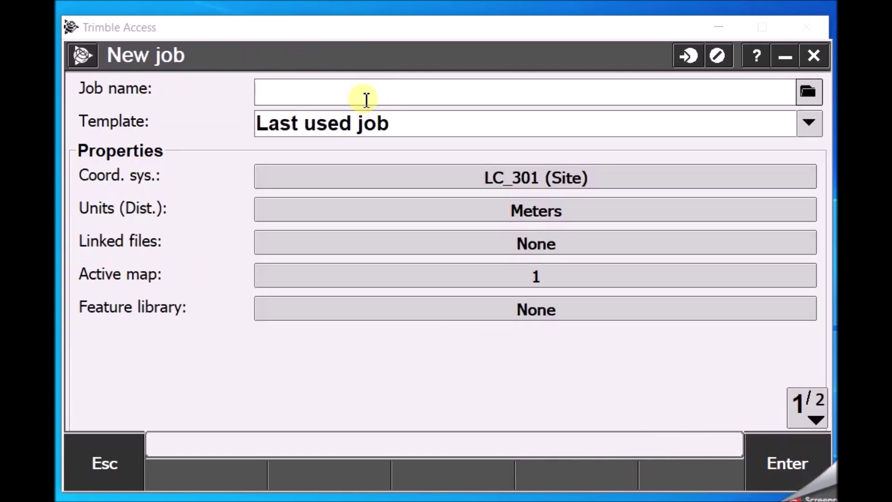
text(jom)
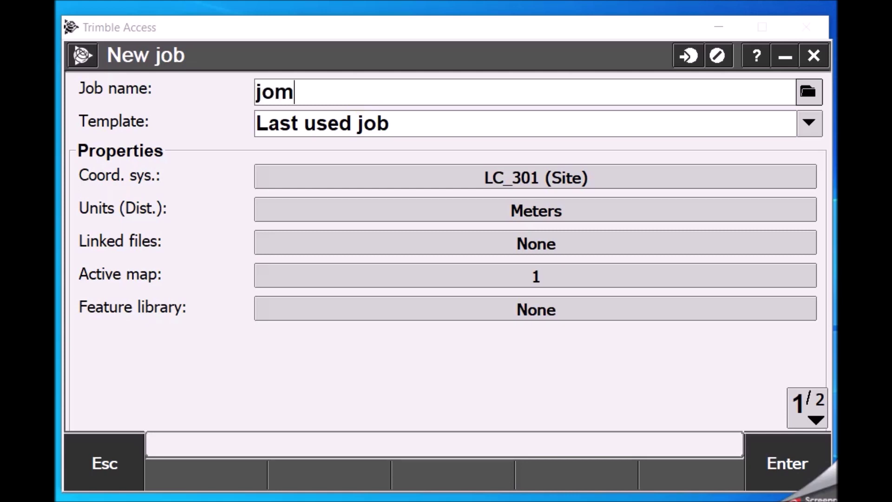
click(787, 473)
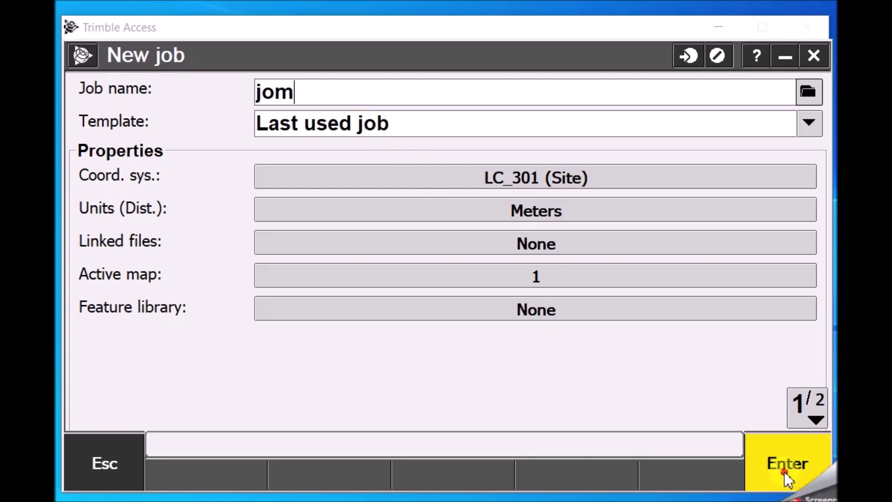
click(787, 473)
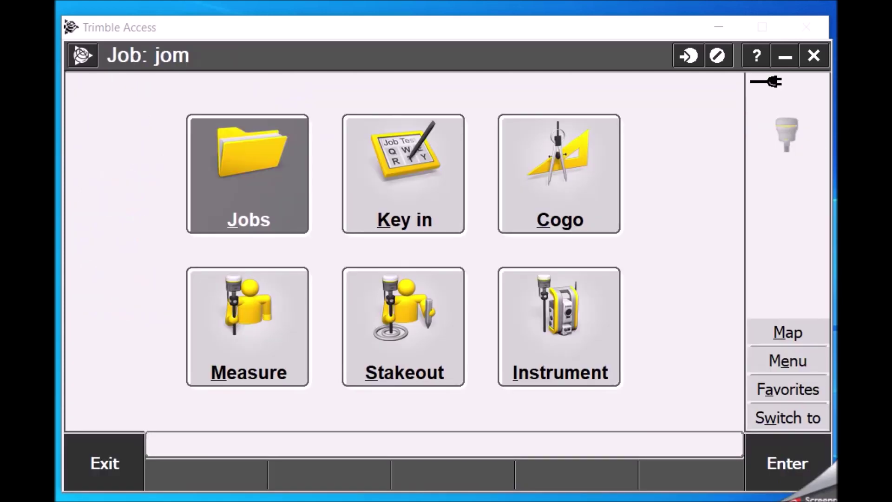